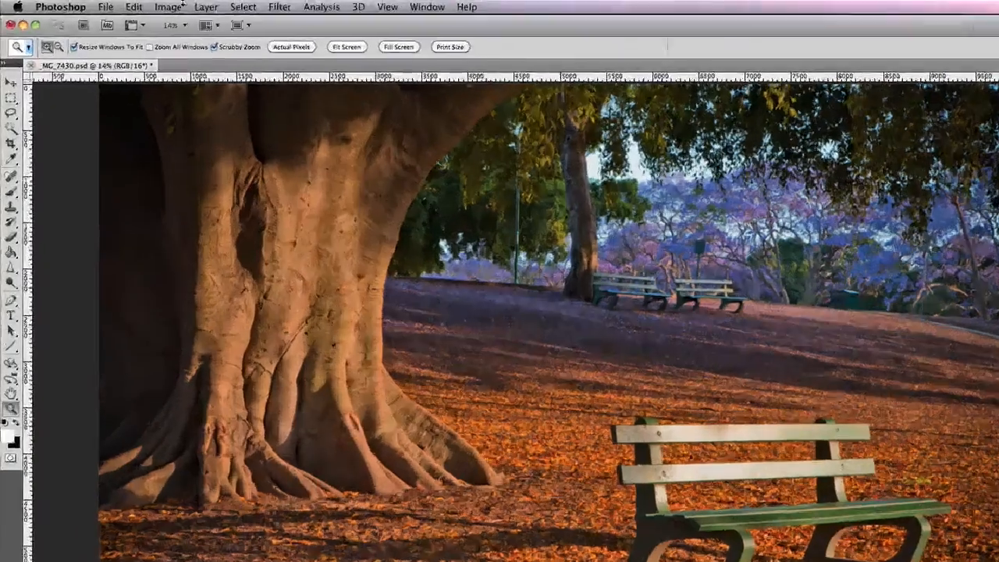
left_click(178, 7)
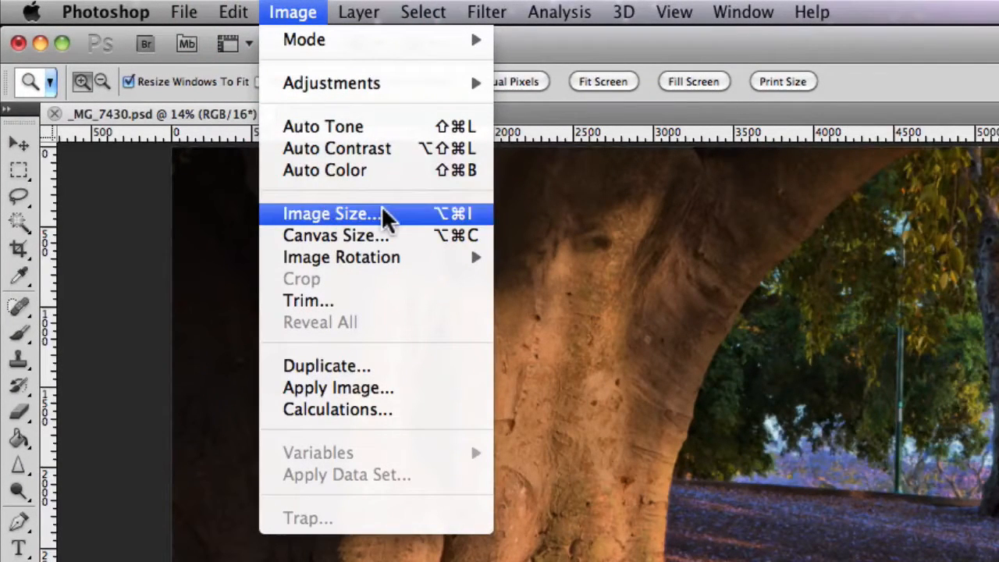
mouse_move(398, 257)
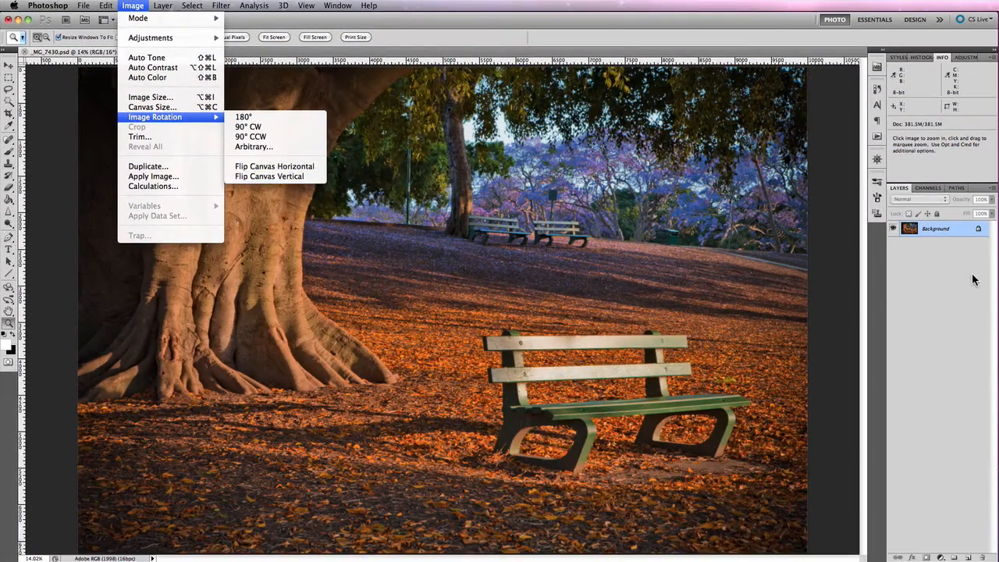
left_click(943, 273)
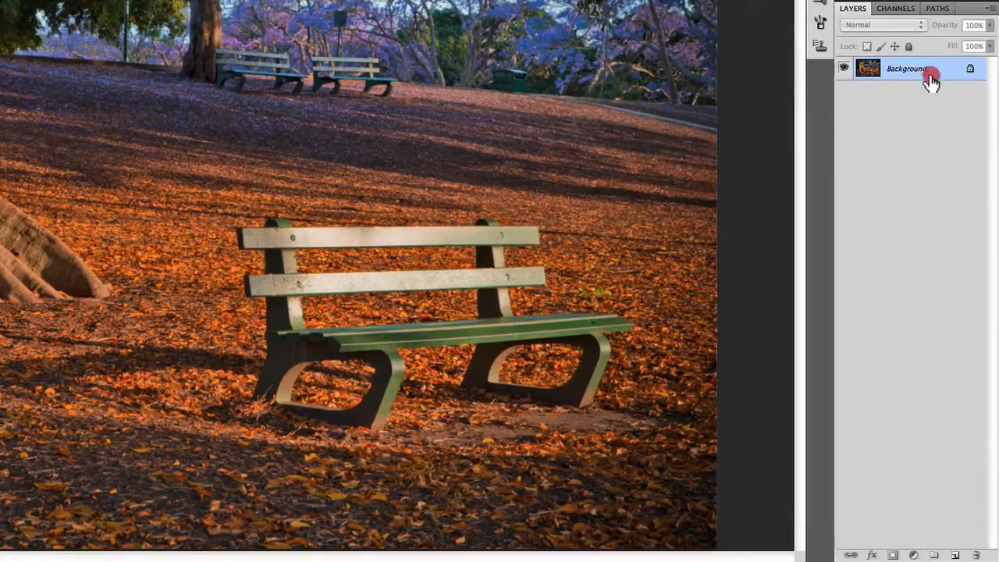
Step: Duplicate the Background layer
left_click_drag(948, 231, 957, 425)
left_click_drag(938, 363, 955, 552)
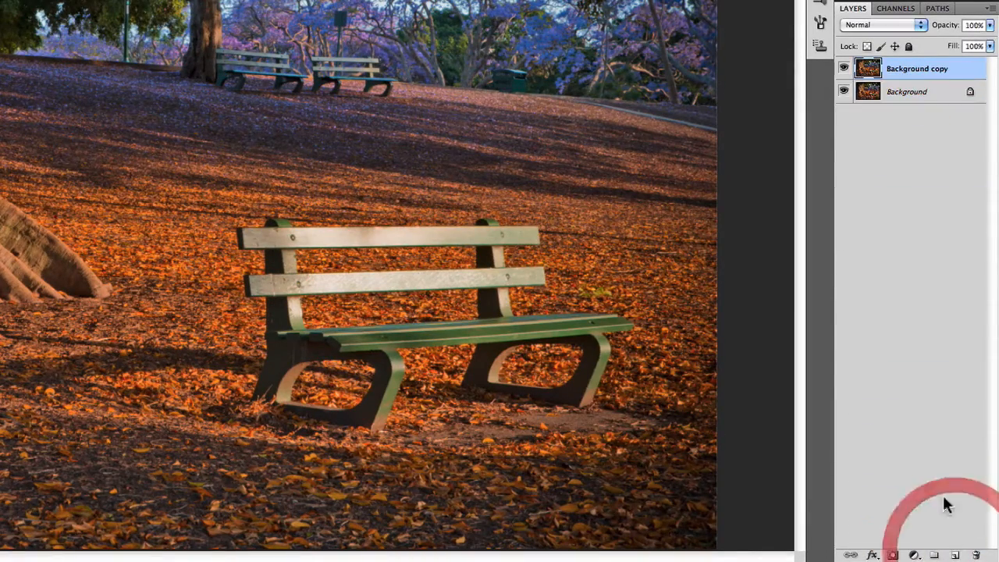
Step: Fill the original Background layer with white using the Paint Bucket and make the Background copy layer active
left_click(909, 96)
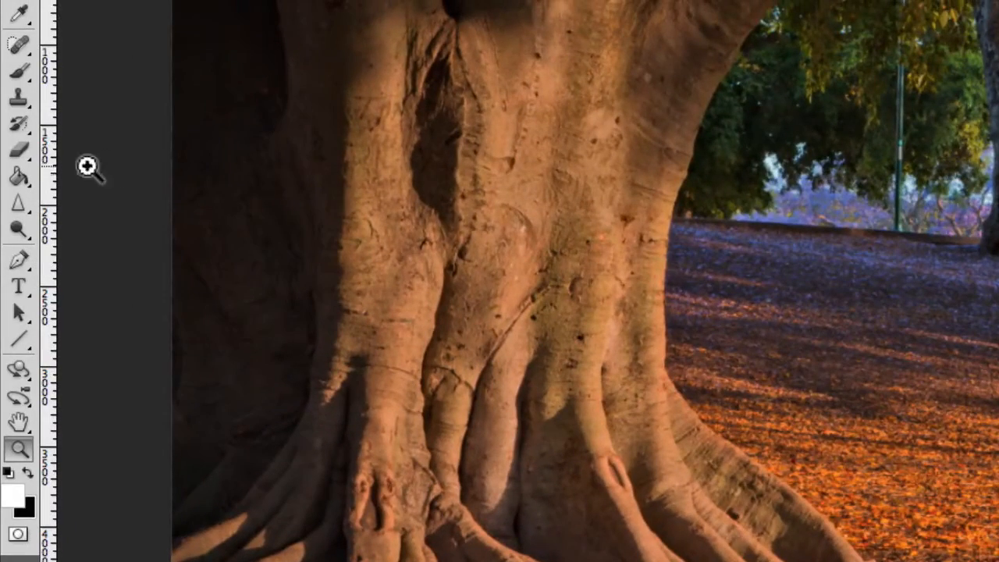
left_click(17, 177)
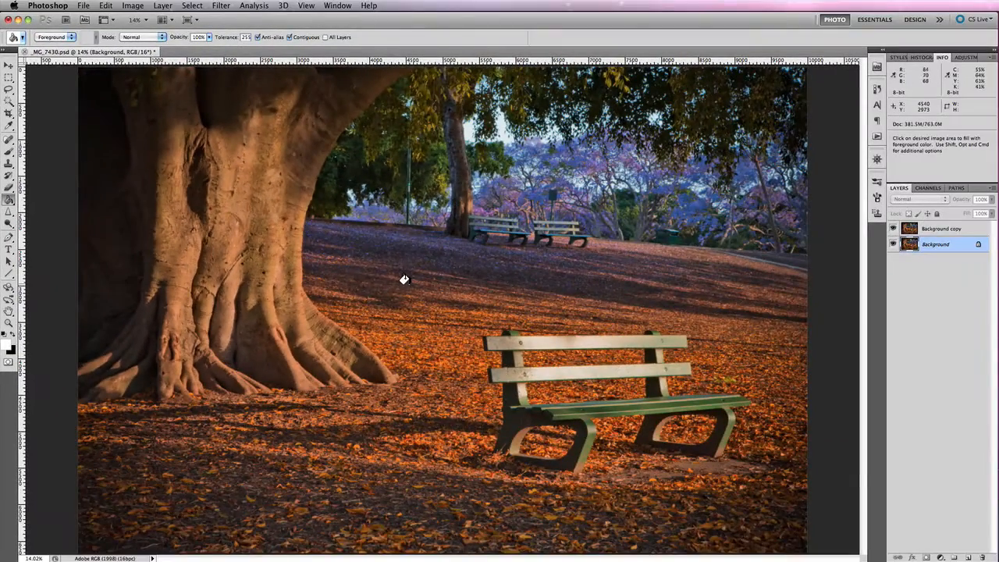
left_click(405, 280)
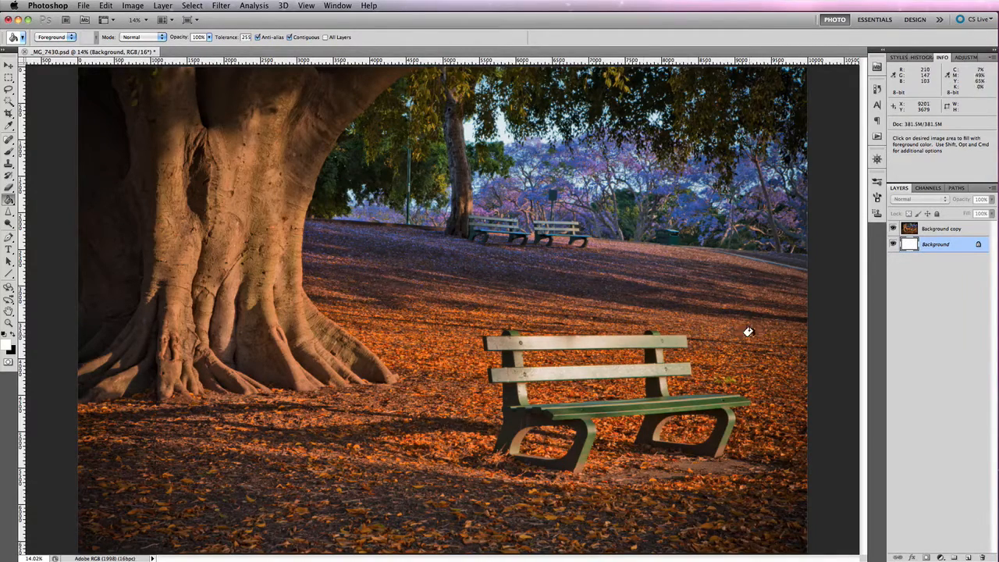
left_click(893, 228)
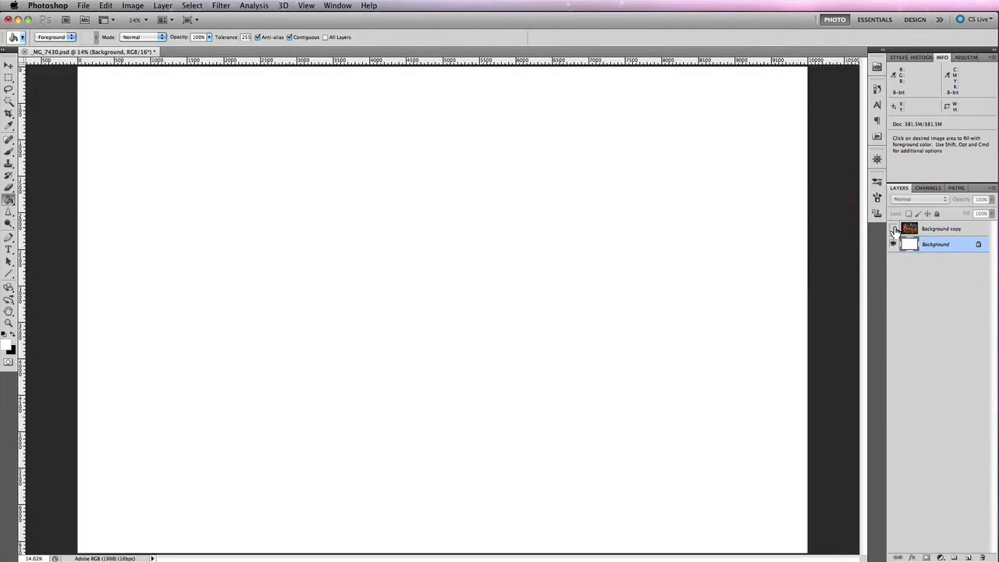
left_click(894, 229)
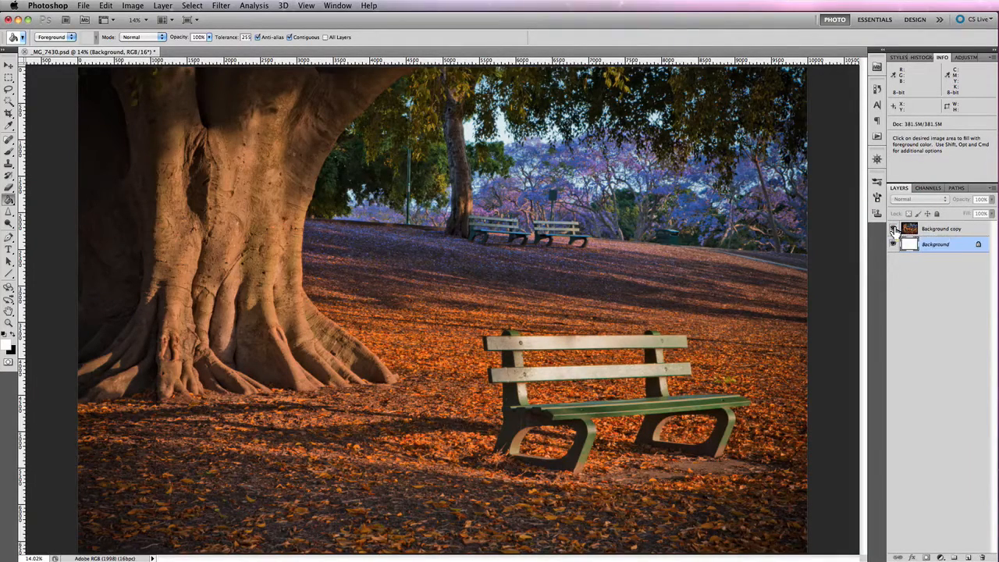
left_click(944, 229)
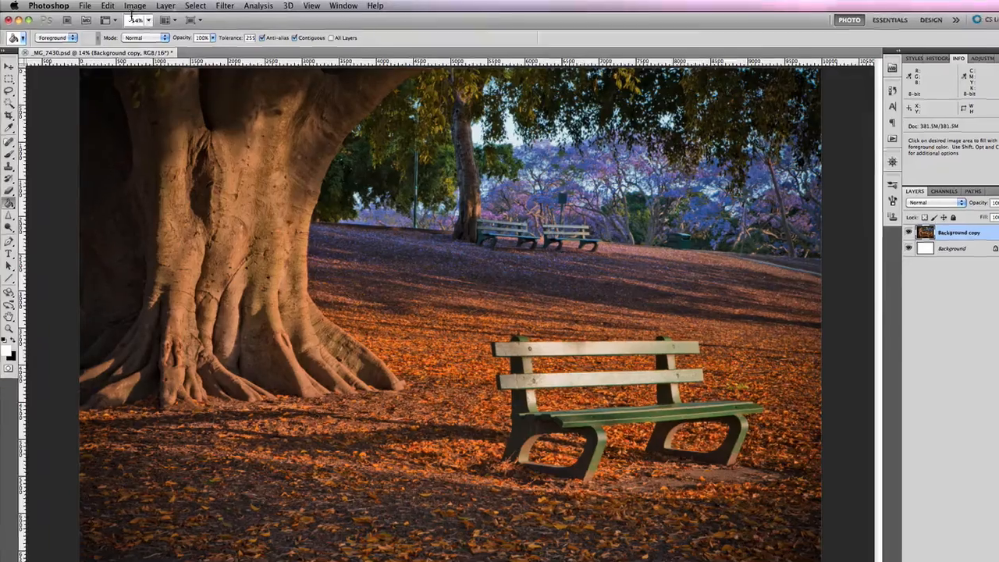
Step: Scale the Background copy layer to about 56% with Free Transform and move it to the middle of the canvas
left_click(105, 6)
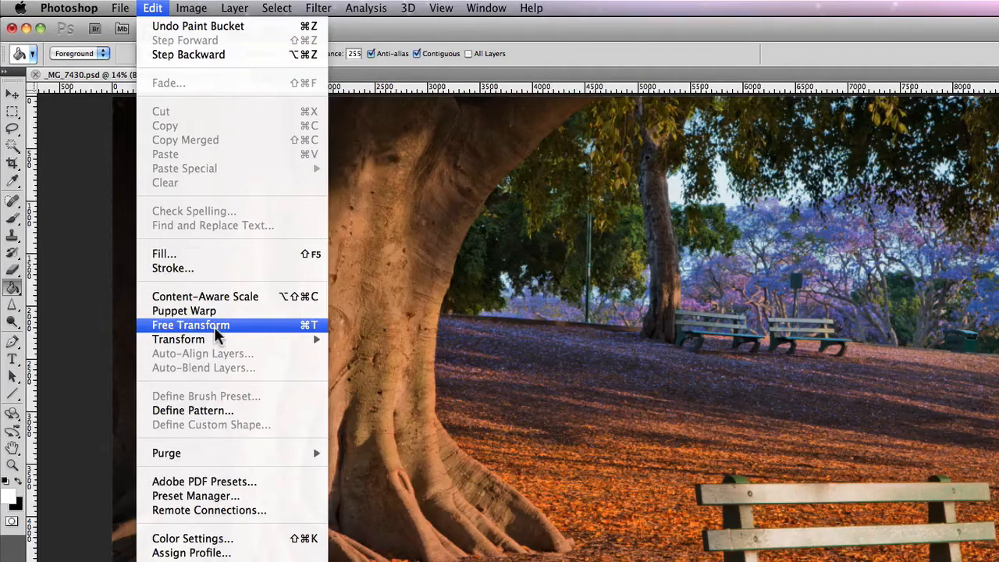
mouse_move(219, 344)
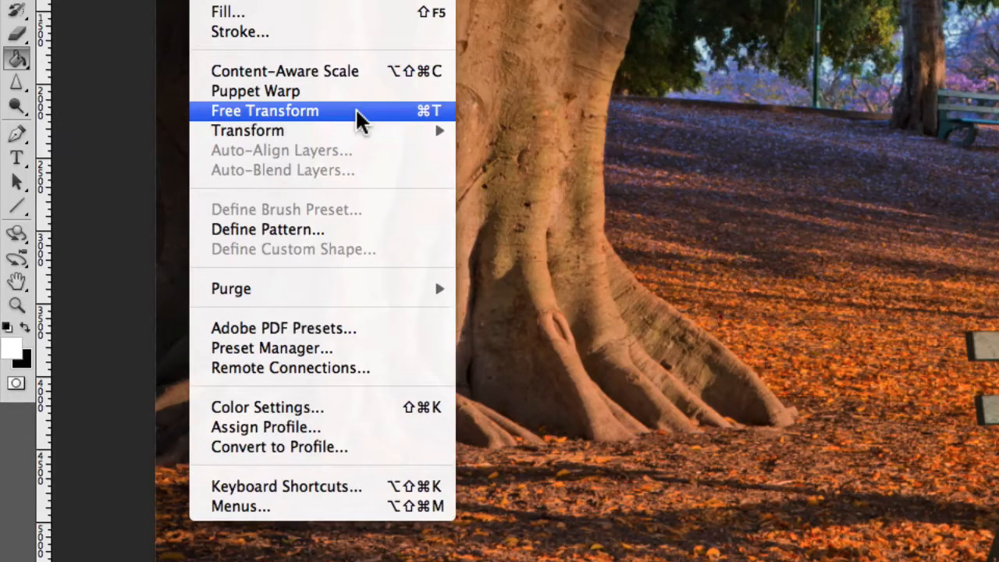
left_click(357, 113)
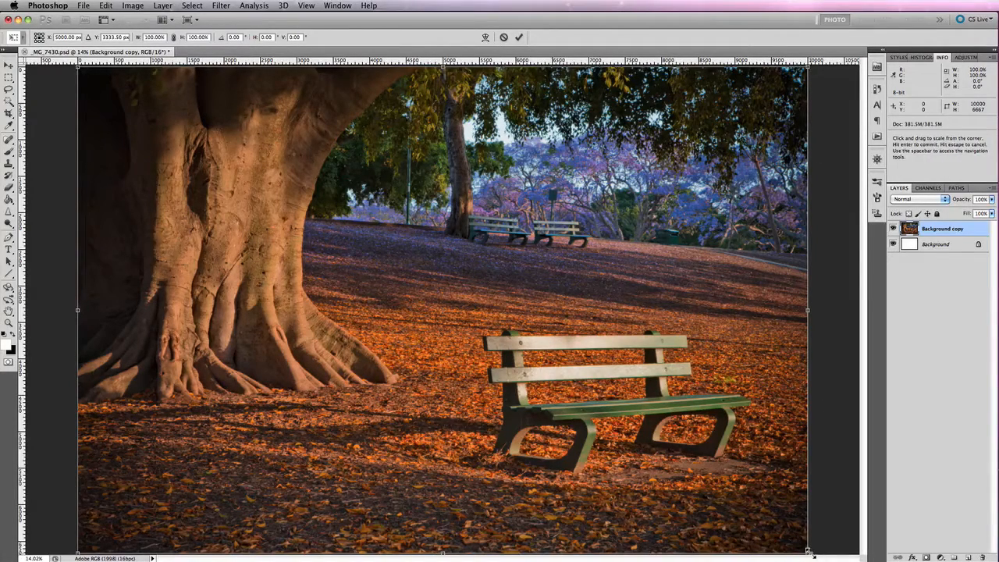
left_click_drag(808, 551, 511, 319)
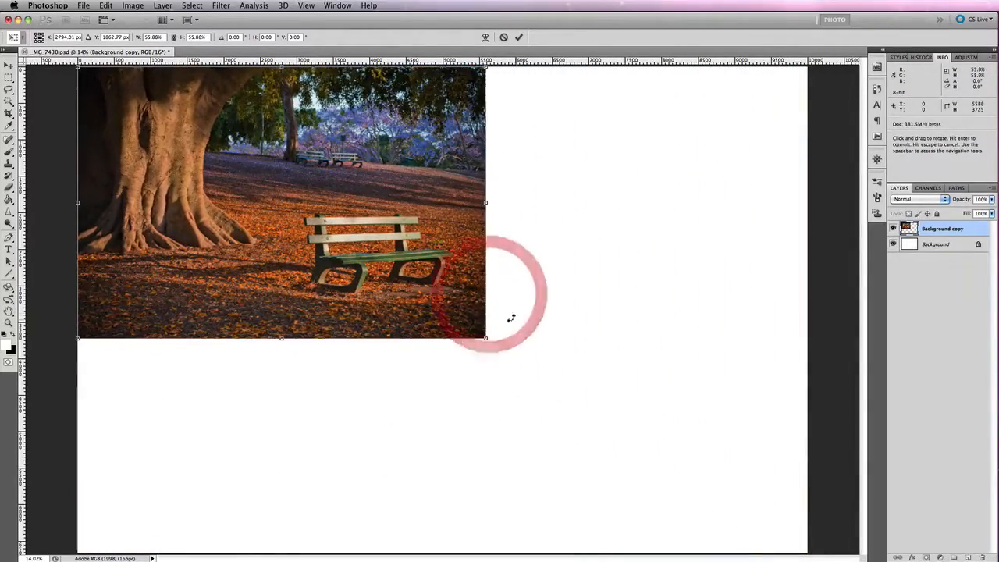
left_click_drag(379, 271, 550, 373)
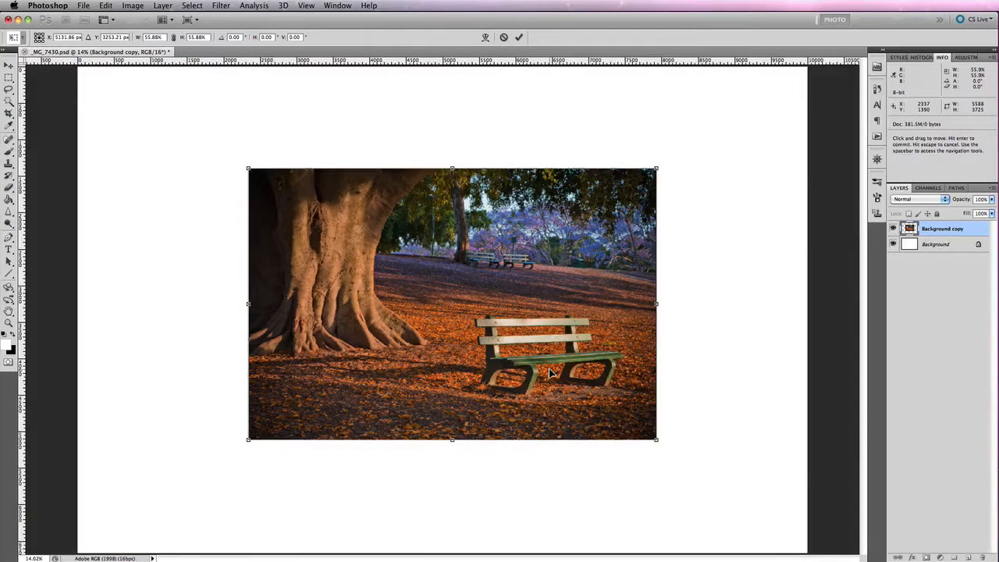
Step: Enlarge the photo in the transform box to about 59% and rotate it about 9° counterclockwise
left_click_drag(658, 441, 681, 459)
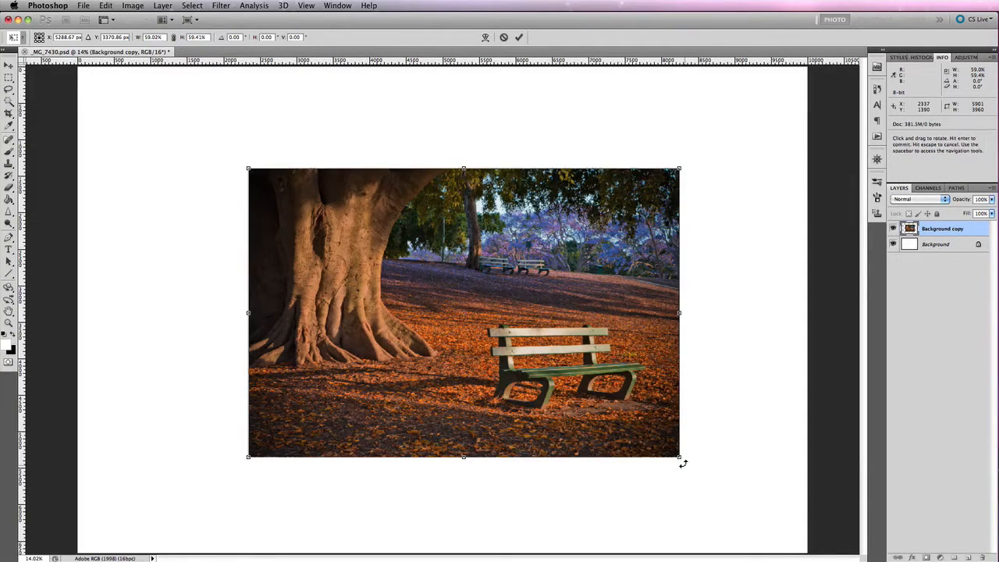
left_click_drag(683, 466, 732, 441)
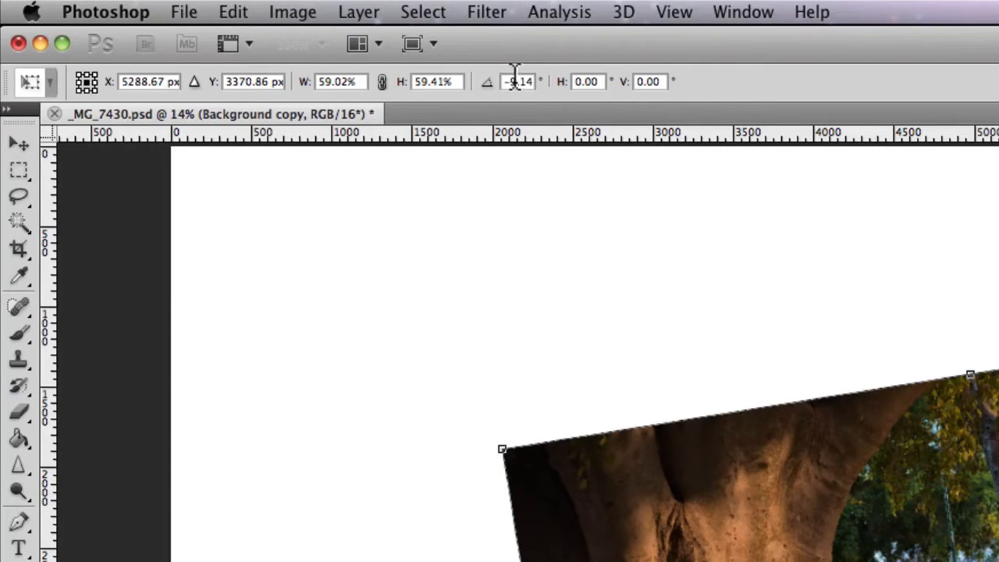
Step: Lock the transform's aspect ratio and set the width and height scale to 60%
left_click(381, 82)
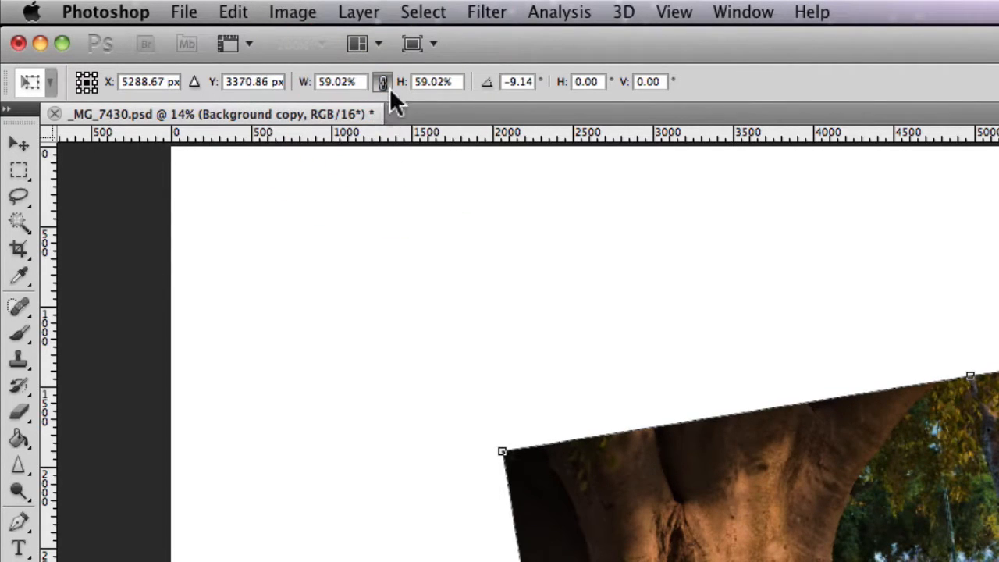
left_click(344, 81)
left_click(308, 82)
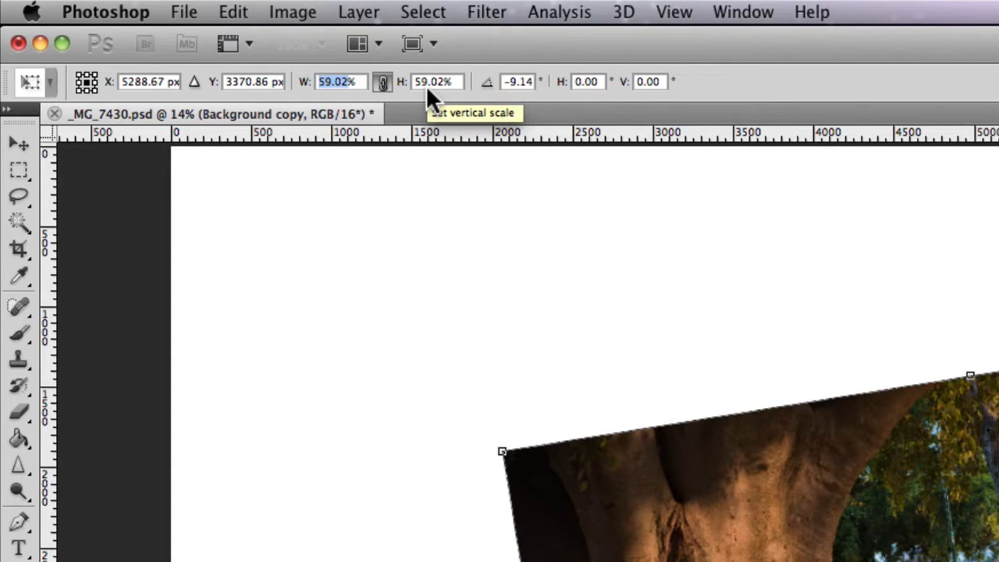
type("60")
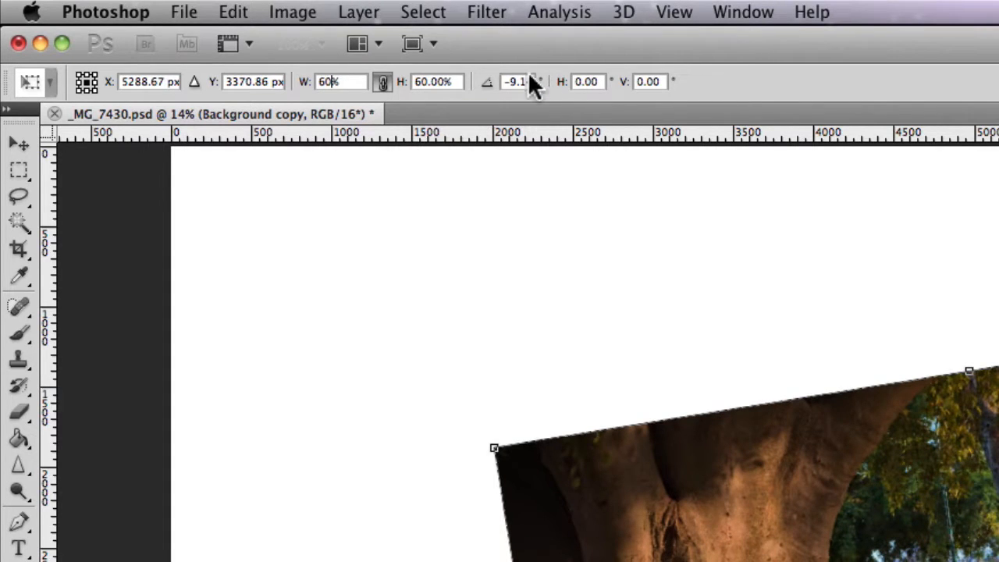
left_click(328, 81)
Step: Unlock the transform's aspect ratio and set only the height scale to 70%
left_click(383, 81)
left_click_drag(423, 83, 395, 86)
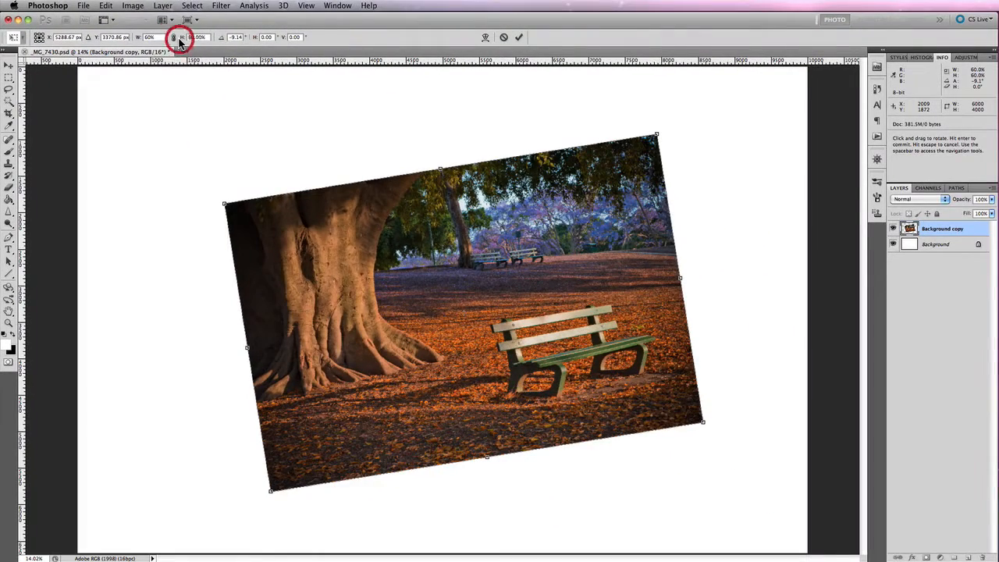
left_click_drag(179, 43, 180, 43)
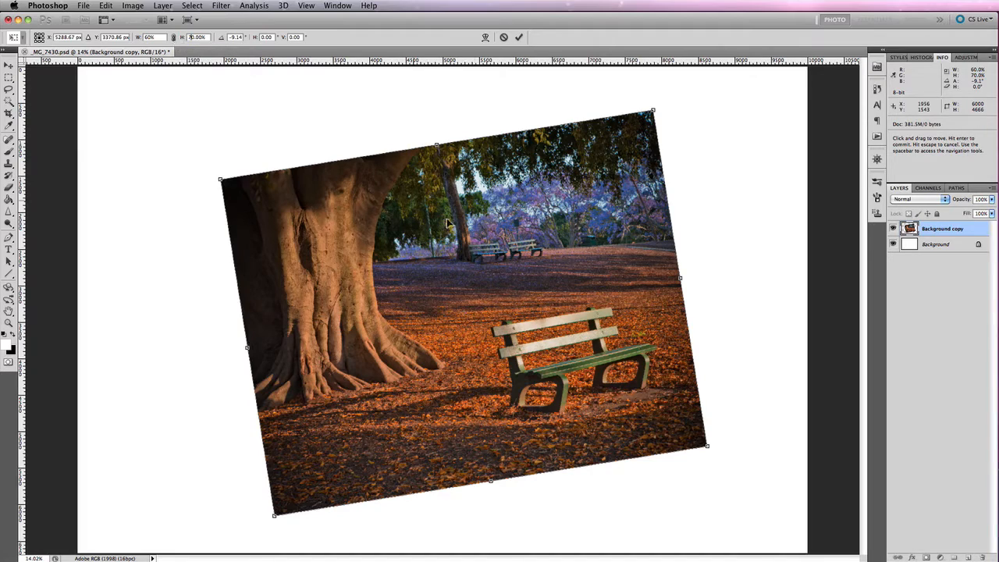
Step: Move the transformed photo toward the canvas's left side and cancel the Free Transform
left_click_drag(550, 273, 467, 266)
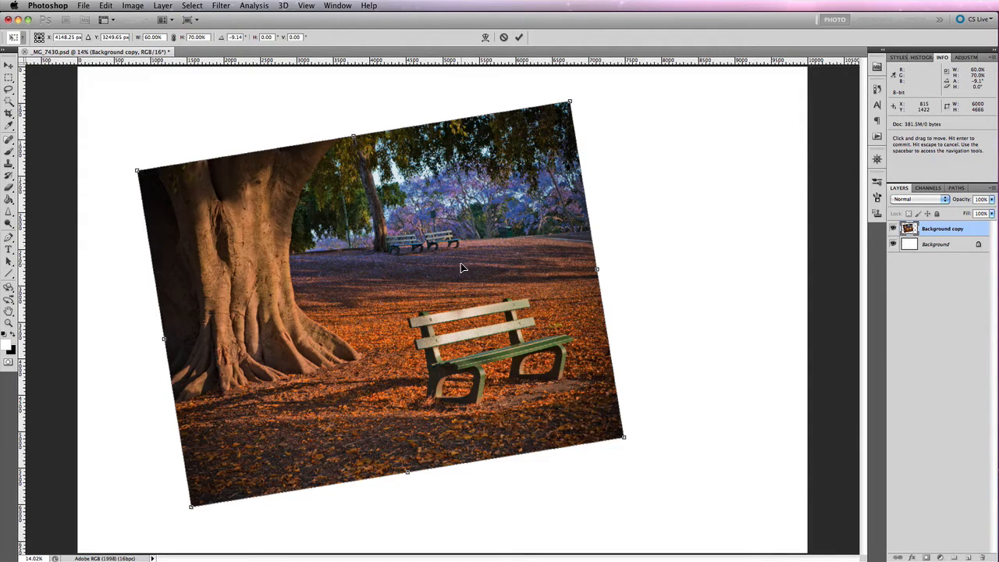
key("Escape")
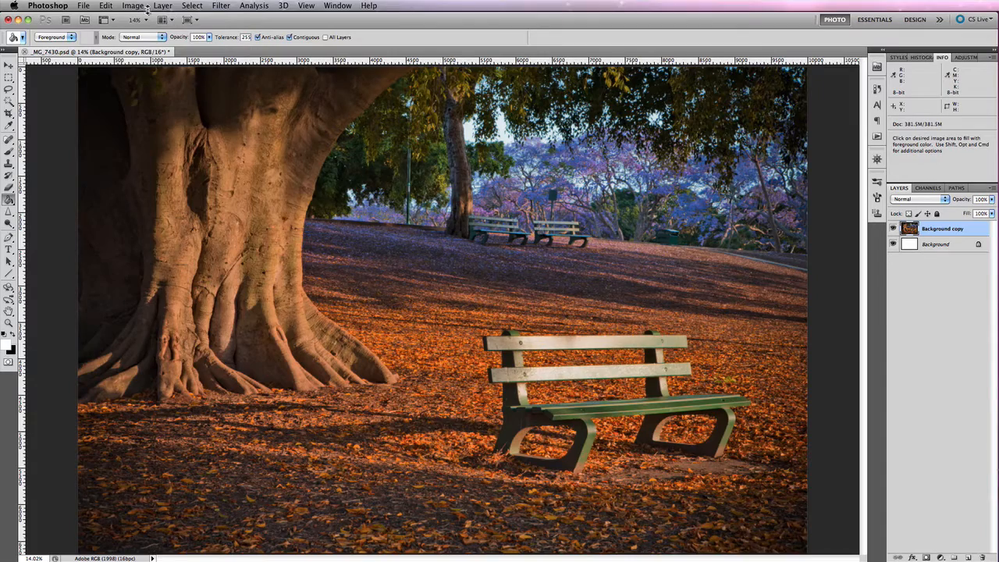
Step: Flip the Background copy layer vertically
left_click(106, 6)
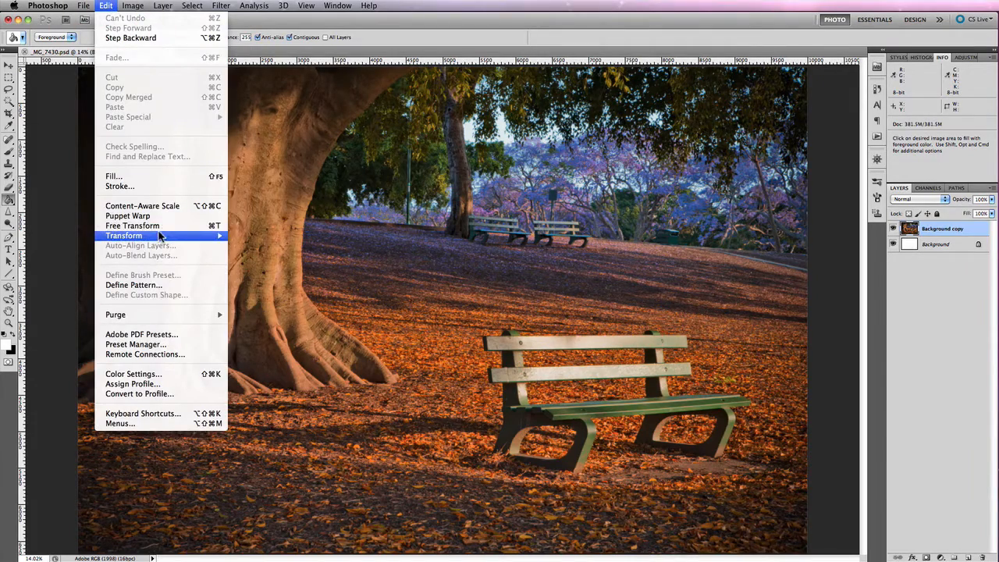
mouse_move(160, 236)
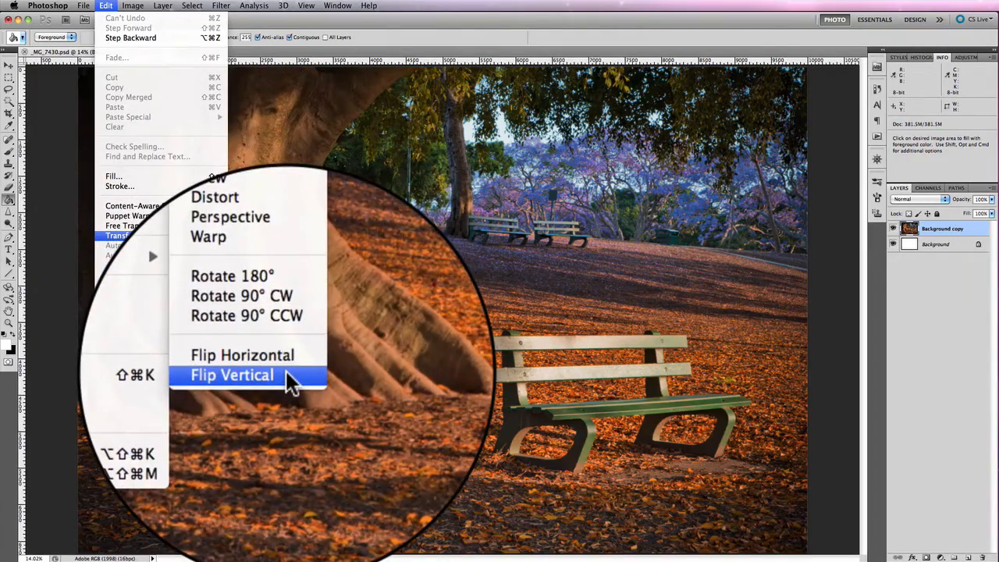
left_click(285, 373)
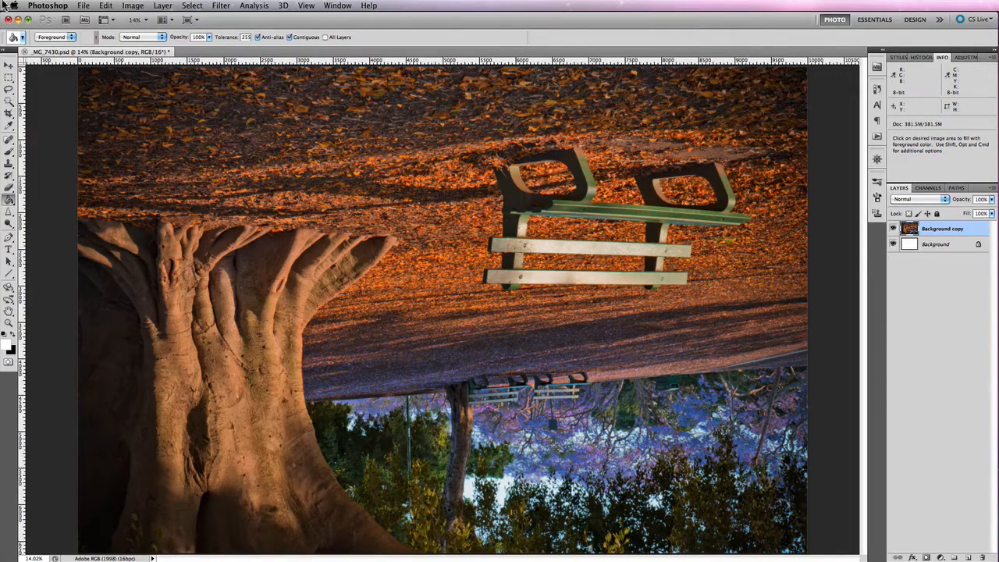
Step: Flip the Background copy layer horizontally, leaving the white Background layer alone
left_click(135, 6)
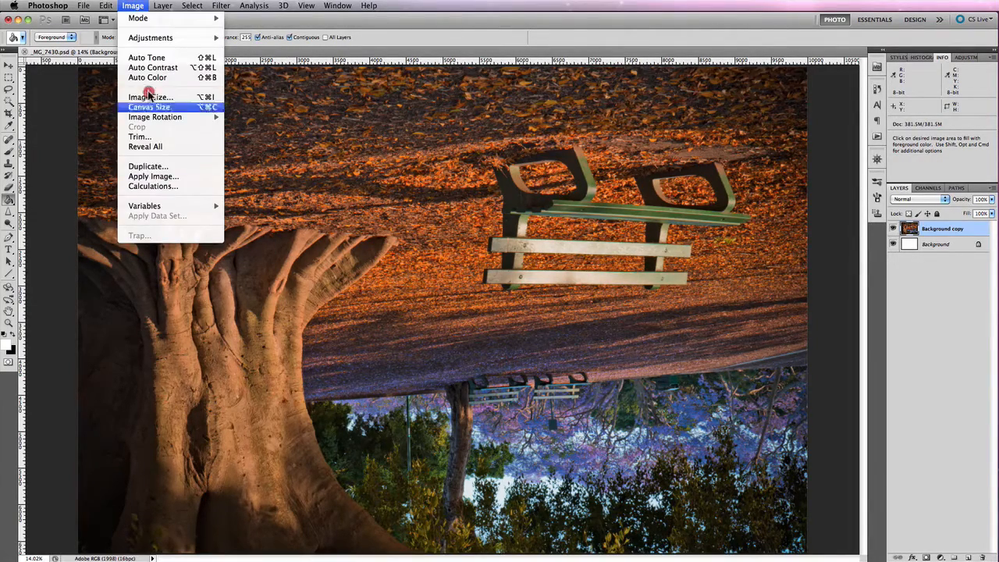
mouse_move(105, 6)
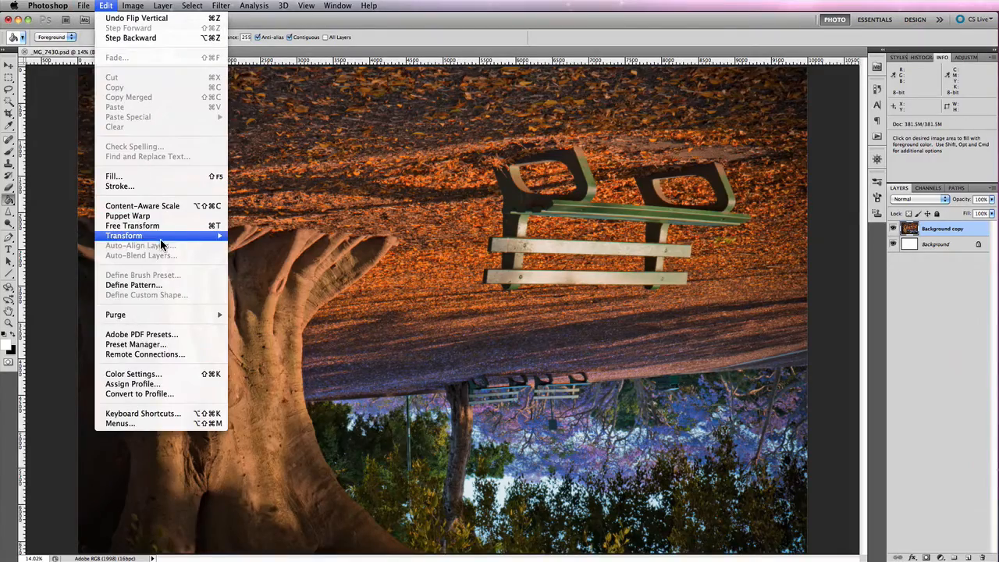
left_click(287, 366)
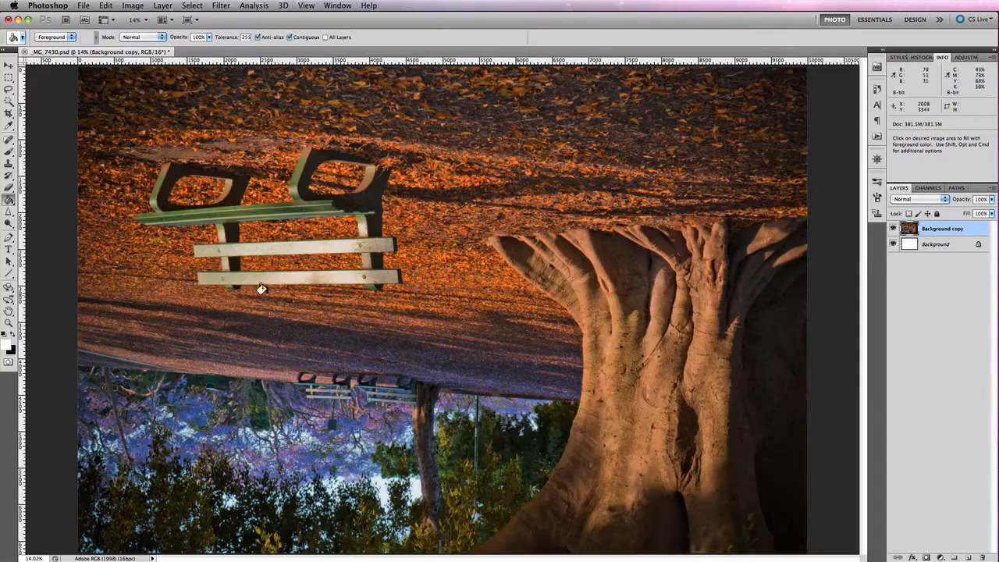
Step: Flip the Background copy layer vertically again to turn the photo upright
left_click(134, 5)
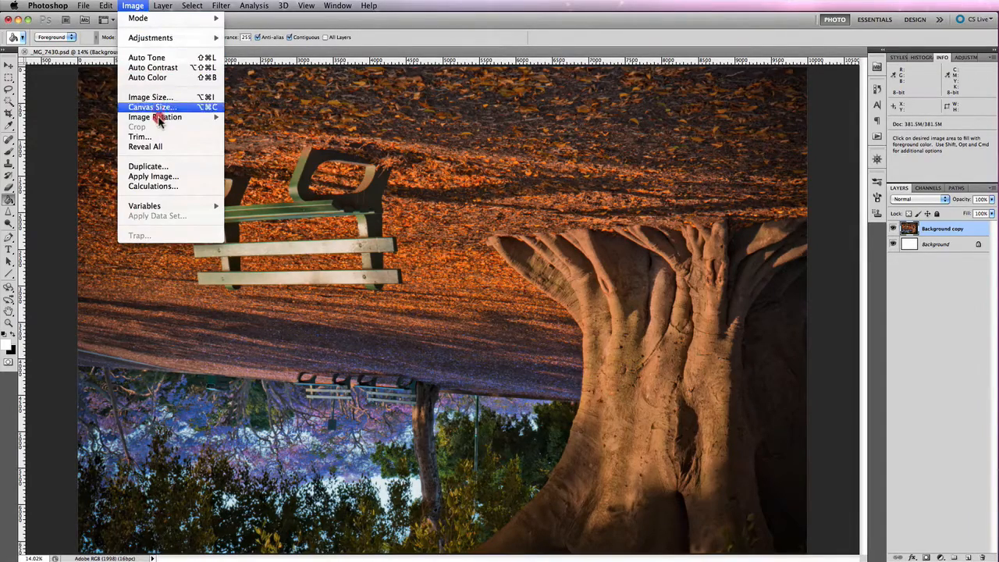
left_click(105, 6)
mouse_move(147, 235)
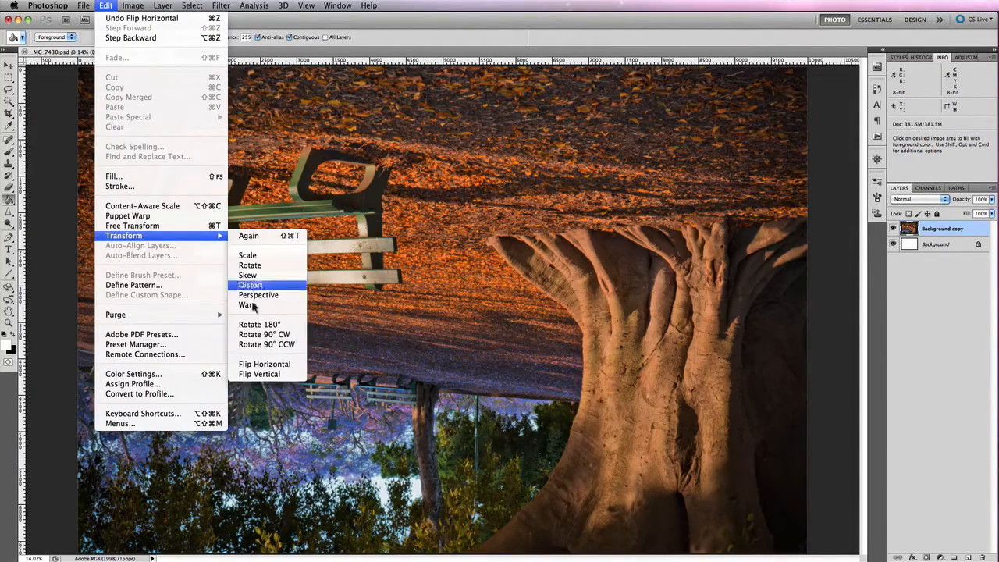
left_click(266, 374)
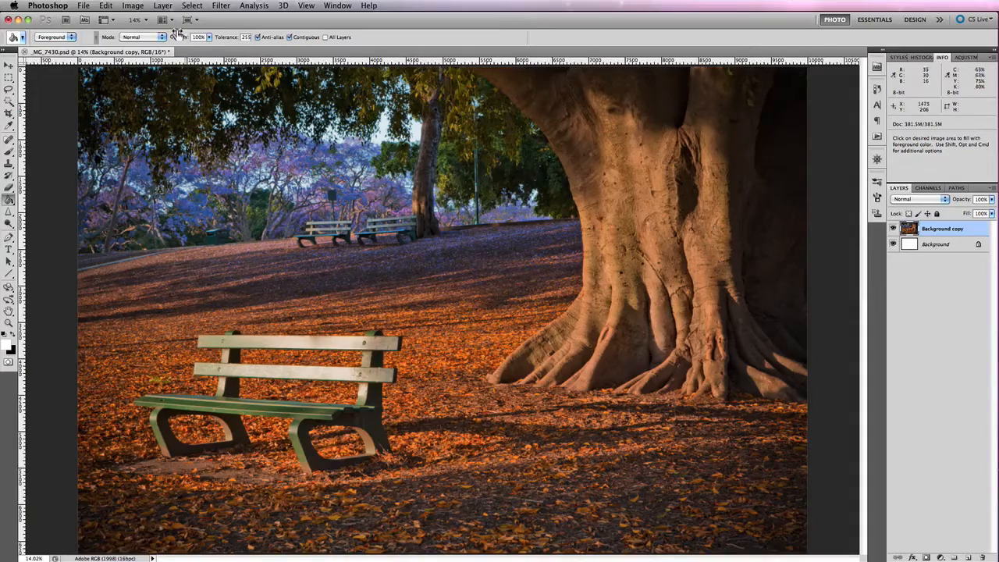
Step: Flip the Background copy layer horizontally so the tree trunk sits on the canvas's left side
left_click(106, 6)
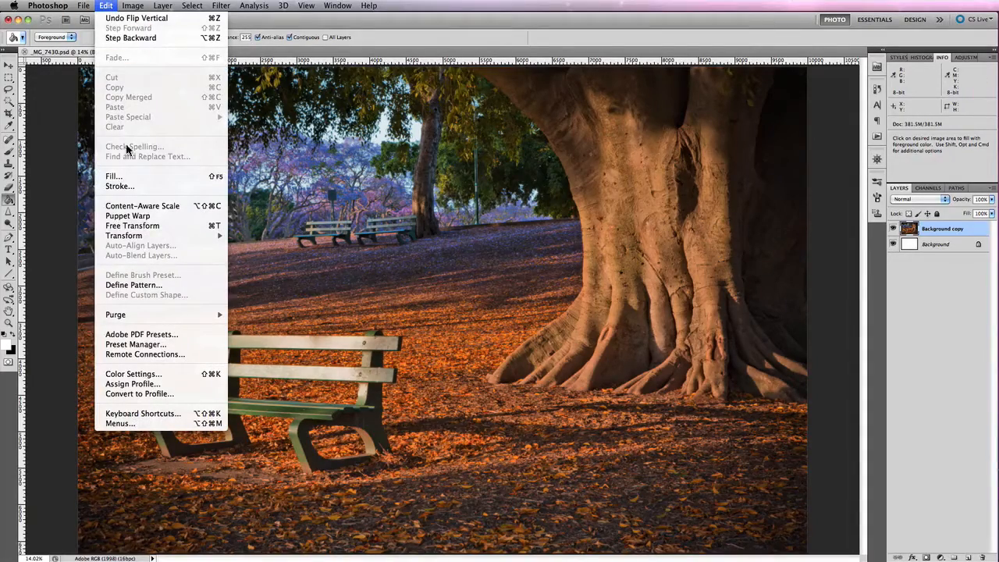
mouse_move(160, 235)
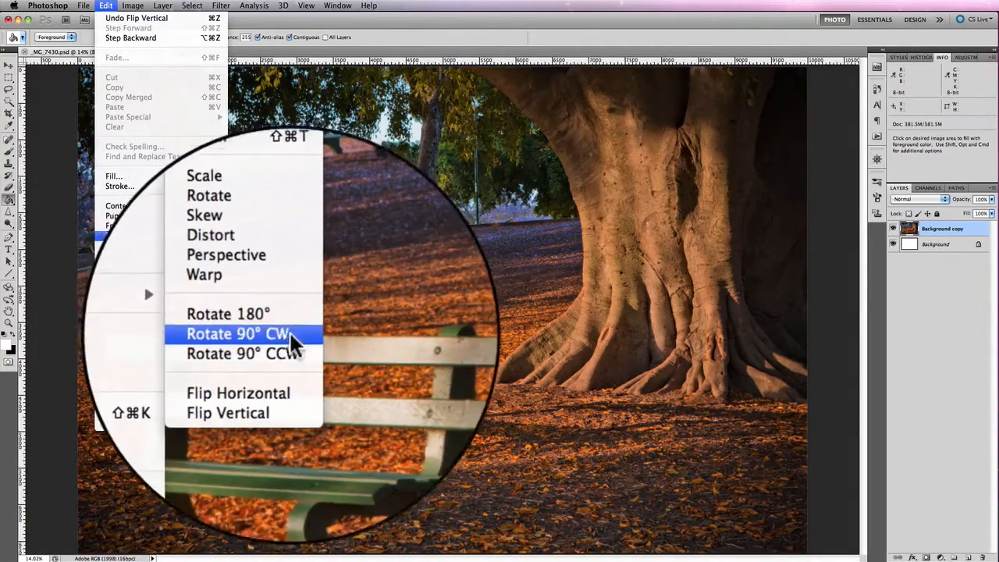
left_click(296, 368)
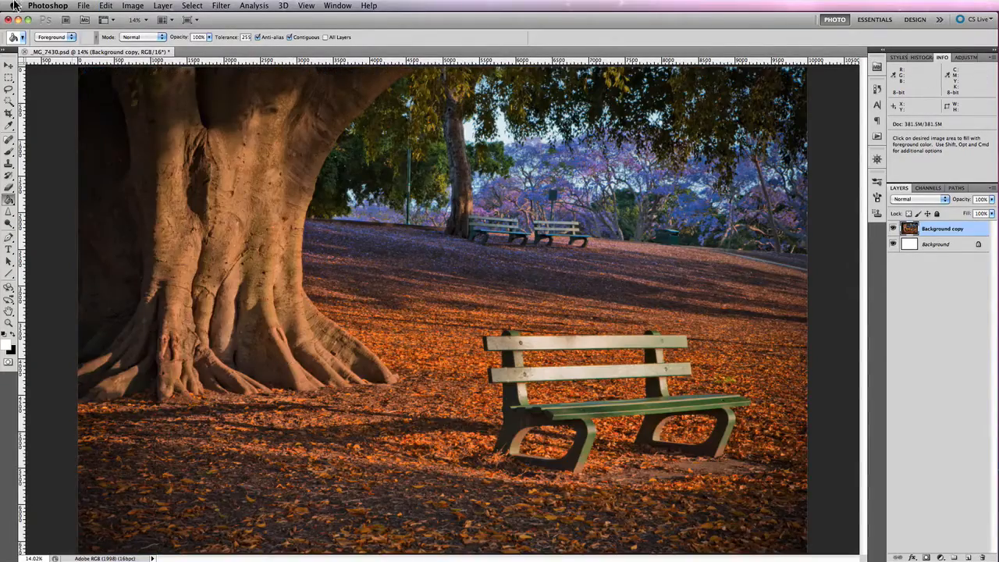
Step: Try a Perspective transform on the Background copy layer, drawing the upper and lower corner pairs inward, and discard it
left_click(108, 6)
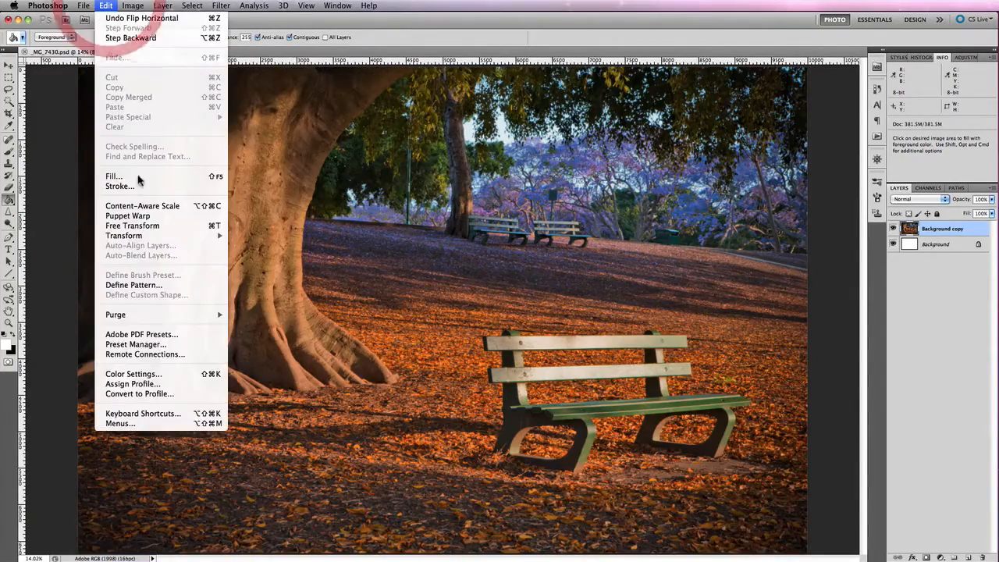
mouse_move(220, 235)
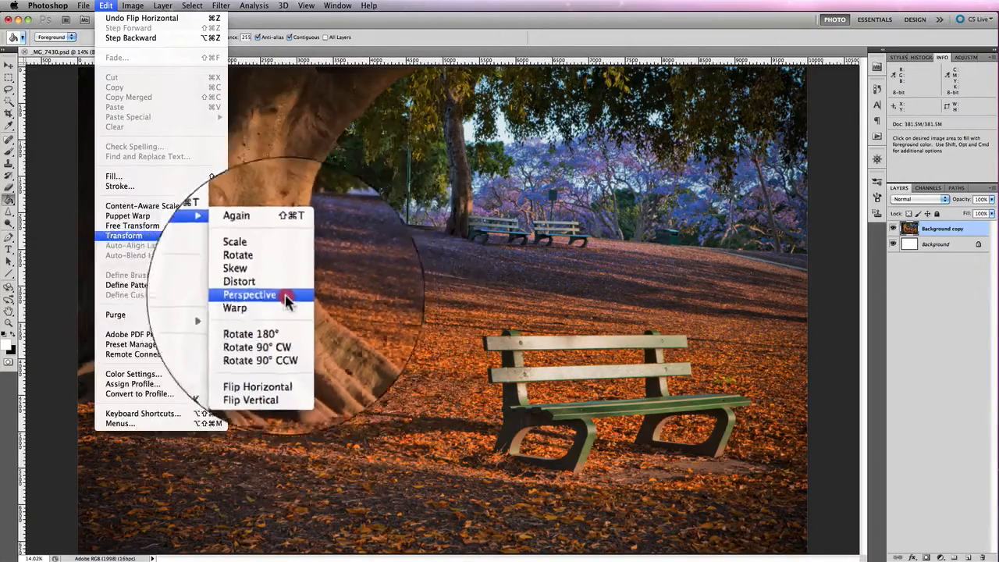
left_click(281, 300)
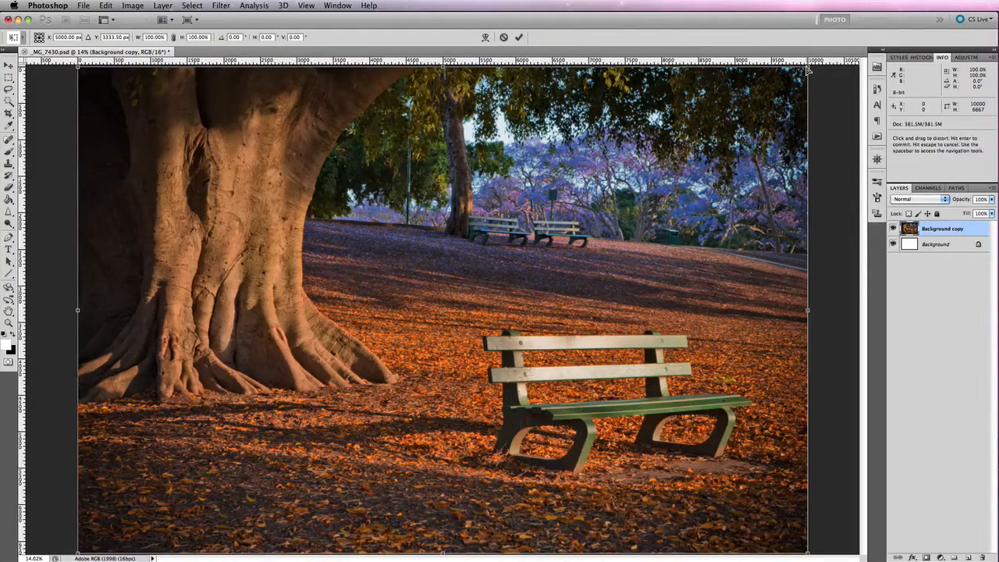
left_click_drag(807, 69, 692, 88)
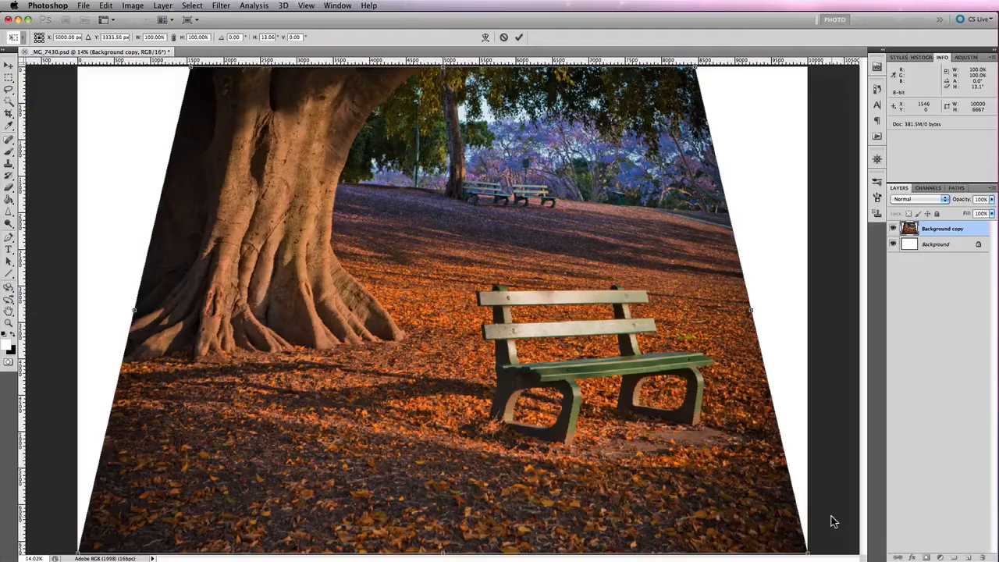
left_click_drag(809, 552, 710, 551)
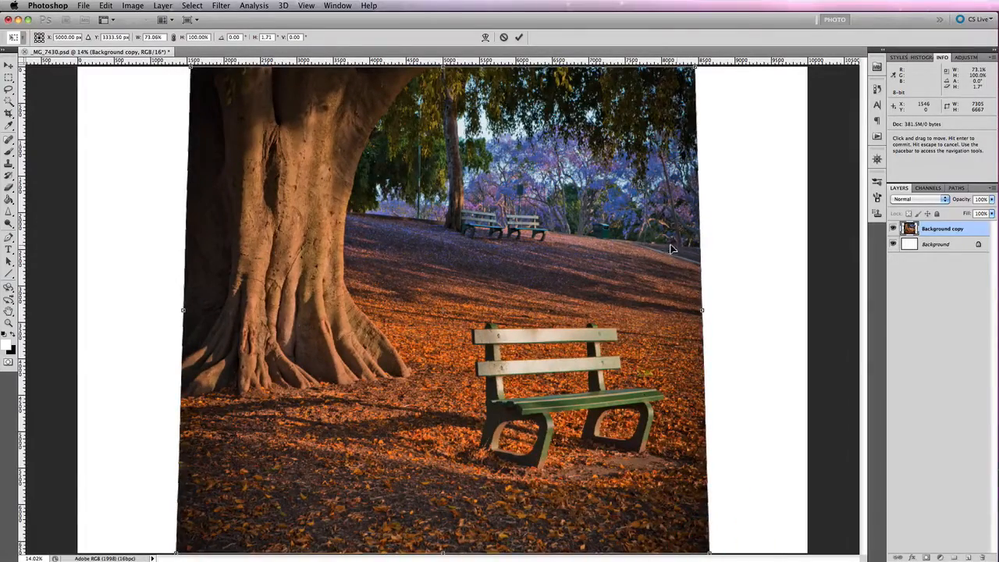
key("Return")
Step: Try a Distort transform on the Background copy layer, moving its four corners and left edge inward independently, and discard it
left_click(105, 6)
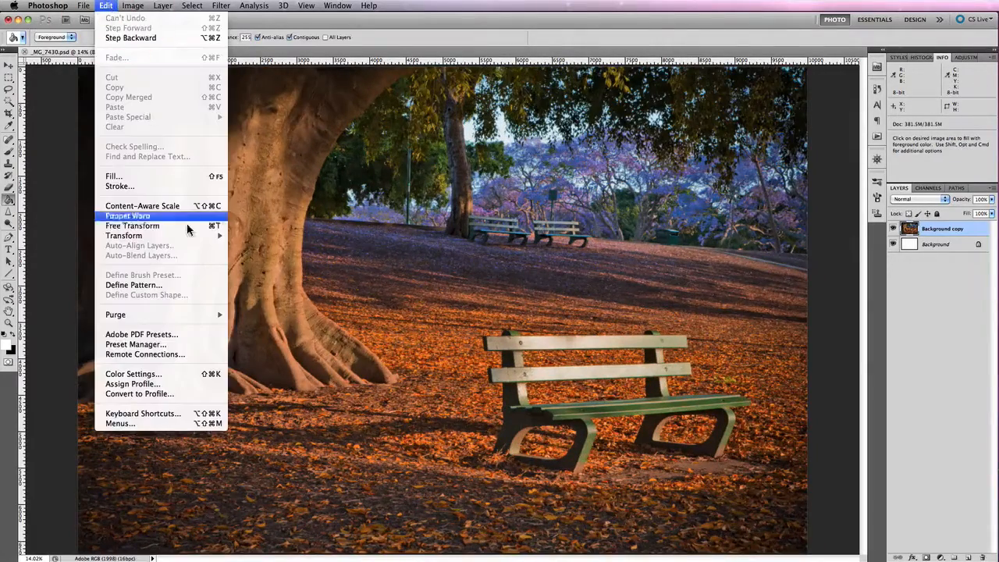
left_click(289, 285)
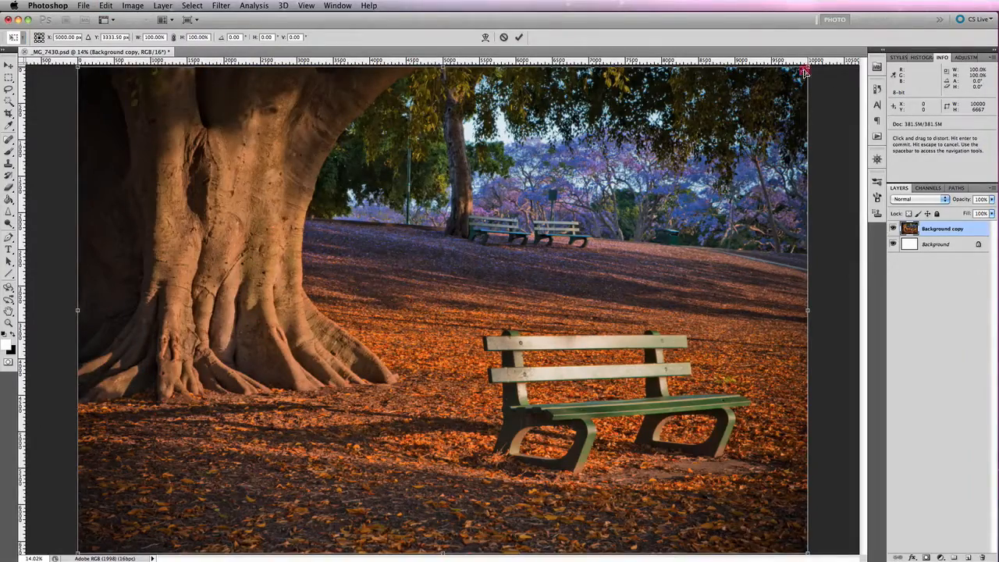
left_click_drag(807, 69, 732, 124)
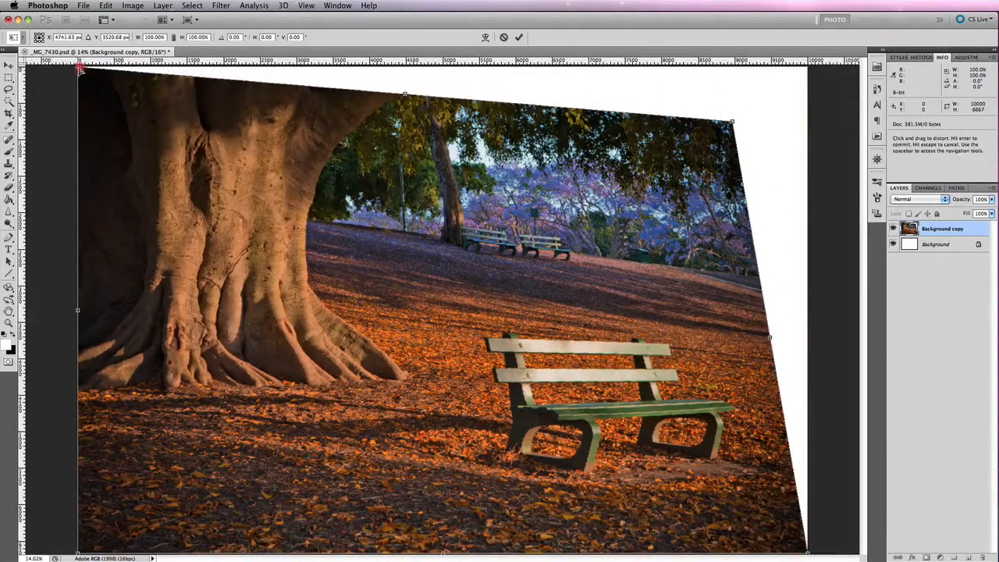
left_click_drag(78, 69, 188, 148)
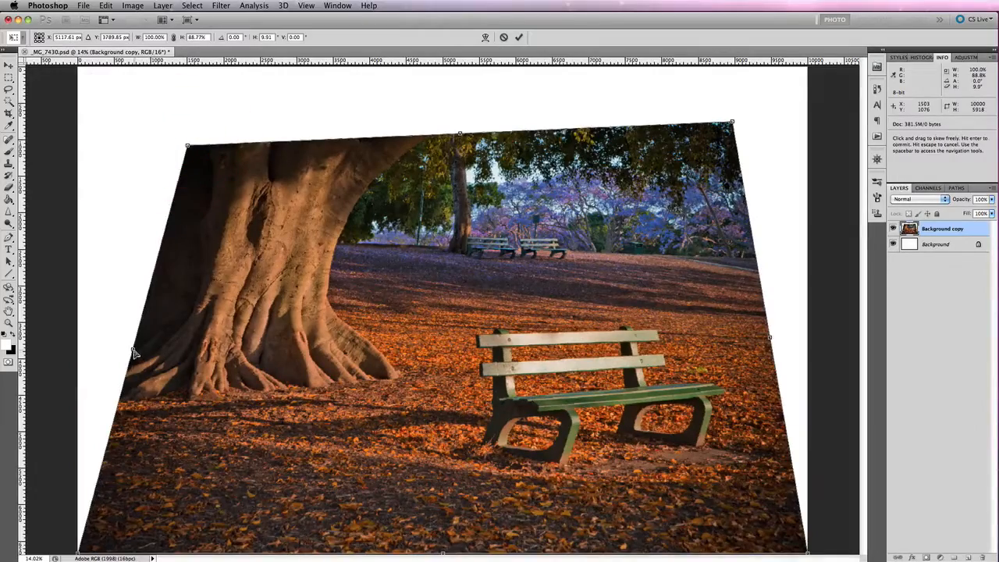
left_click_drag(133, 349, 201, 346)
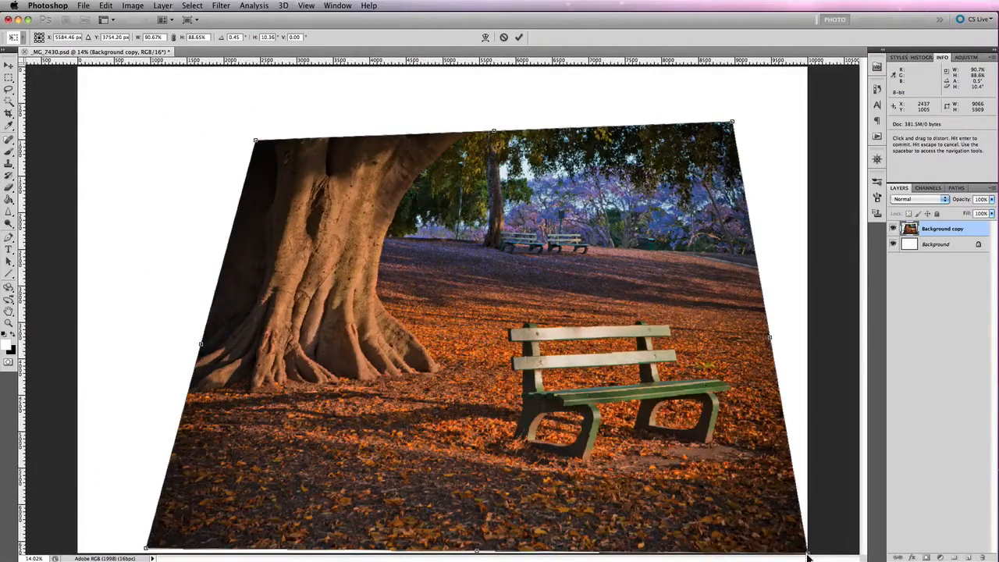
left_click_drag(789, 548, 698, 453)
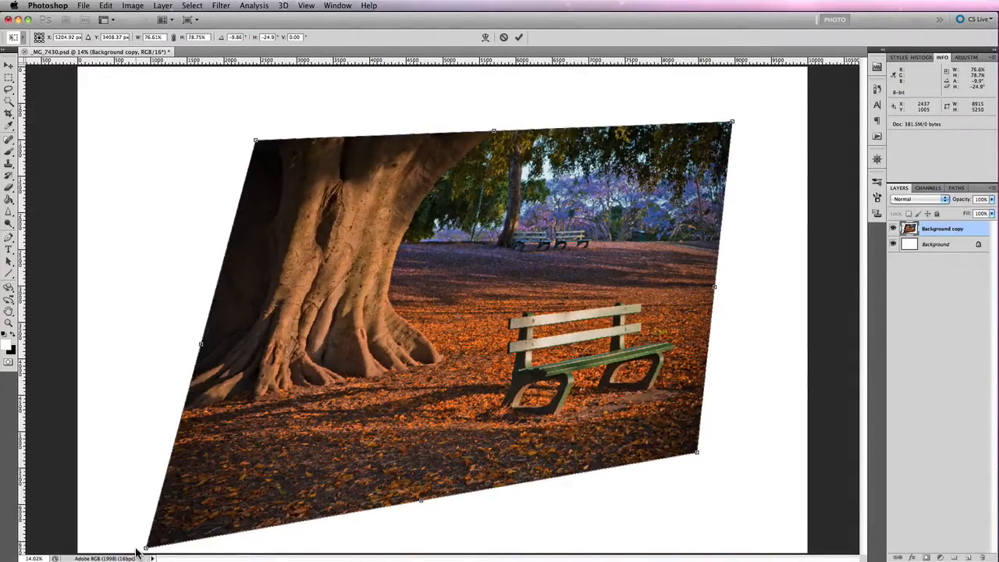
left_click_drag(145, 551, 142, 459)
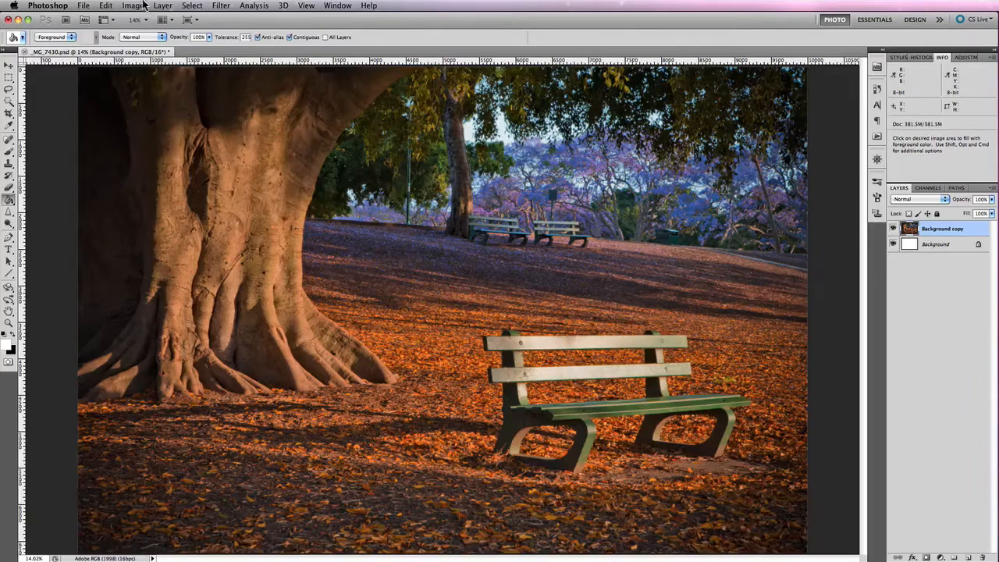
Step: Start a custom Warp on the Background copy layer, bending the right and upper edges and the upper-left corner inward
left_click(133, 6)
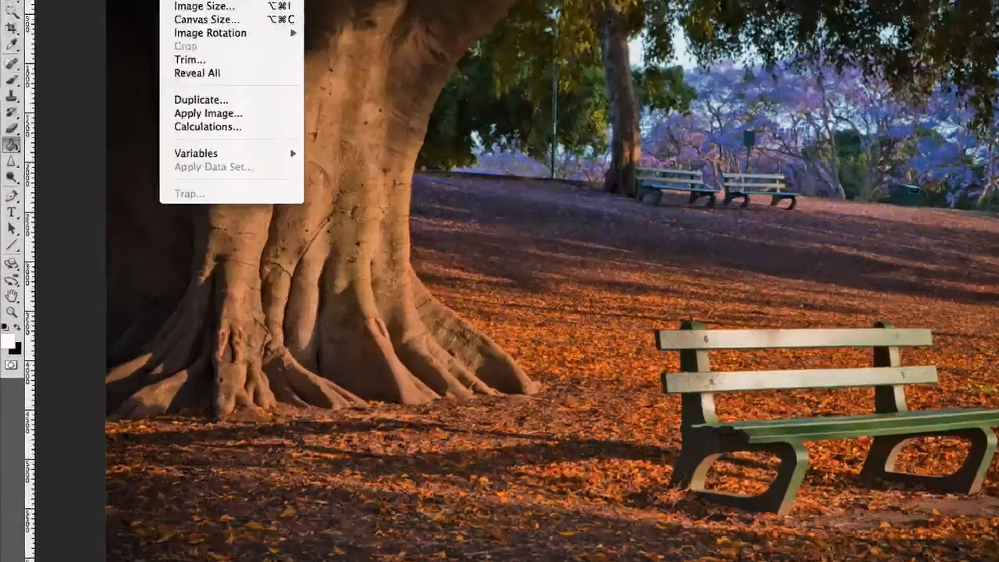
mouse_move(105, 6)
mouse_move(342, 102)
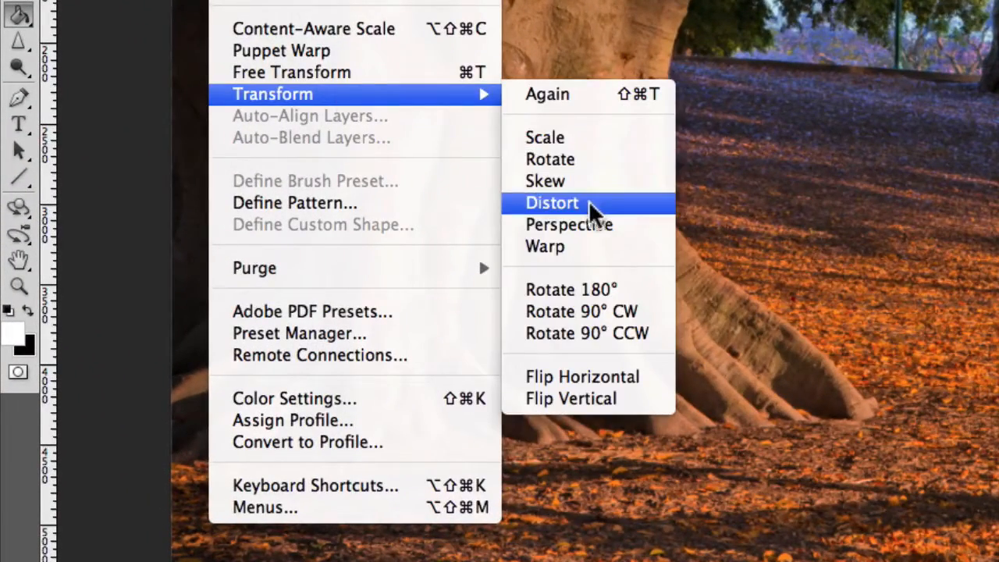
left_click(601, 249)
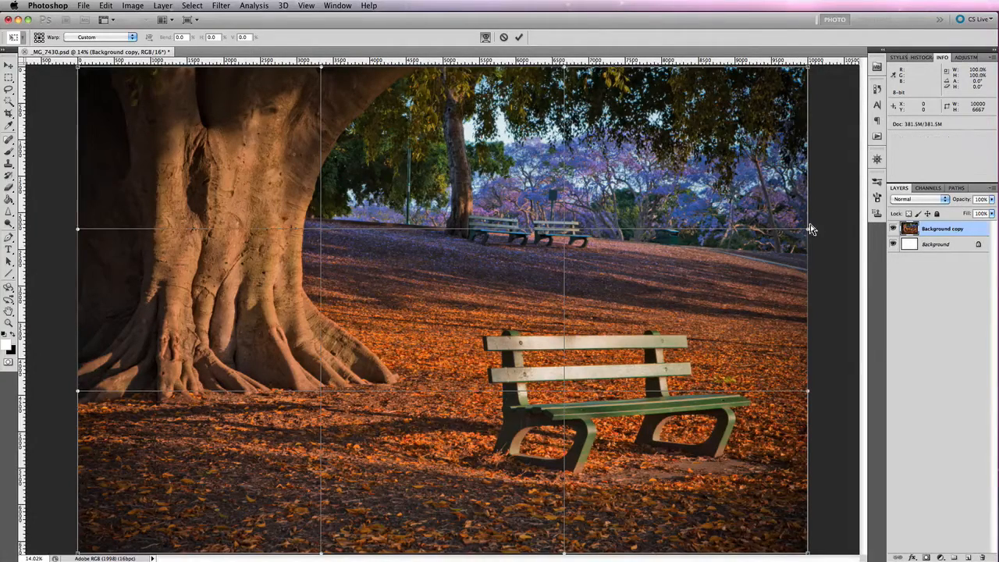
left_click_drag(807, 229, 799, 233)
left_click_drag(734, 236, 673, 225)
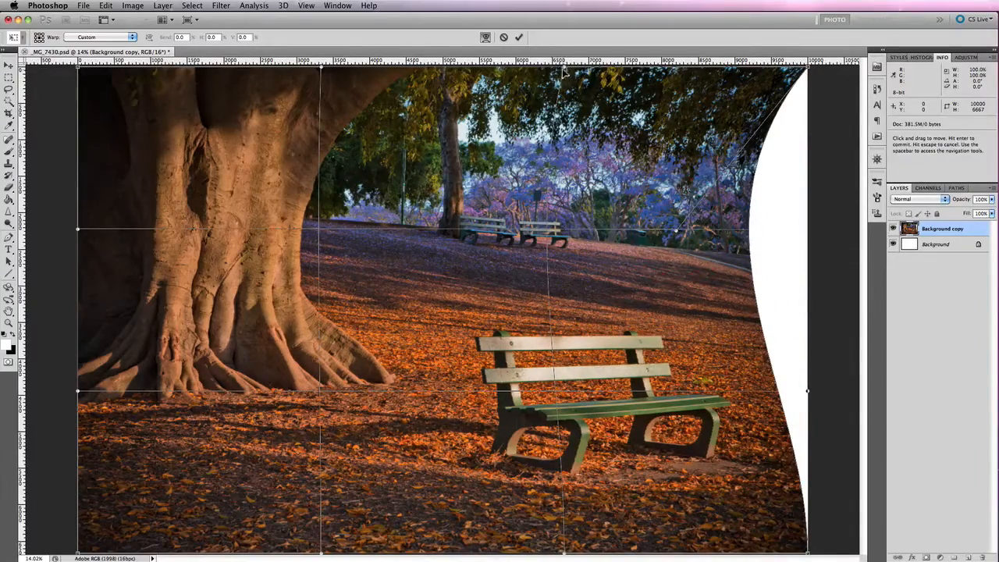
left_click_drag(564, 71, 445, 185)
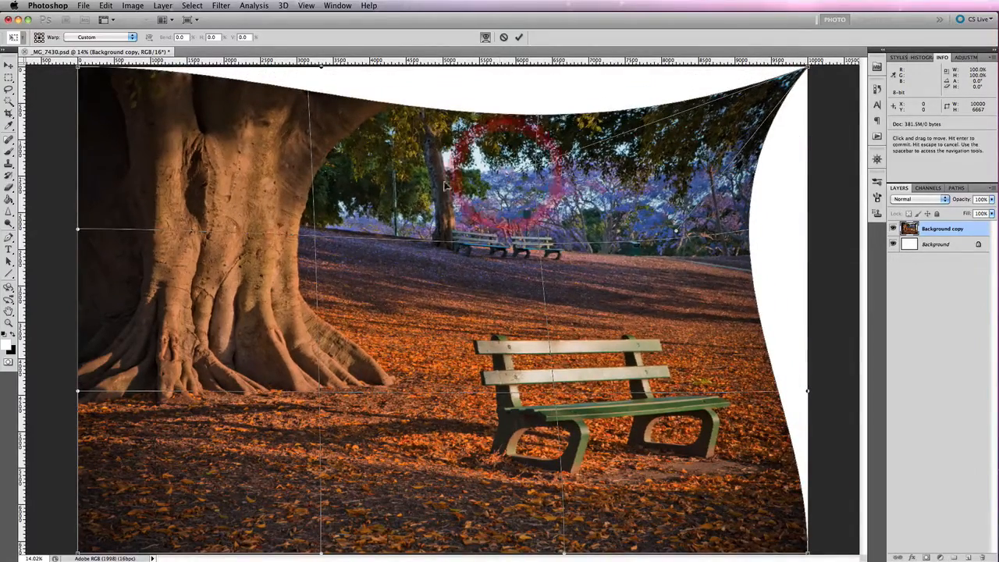
left_click_drag(79, 70, 121, 153)
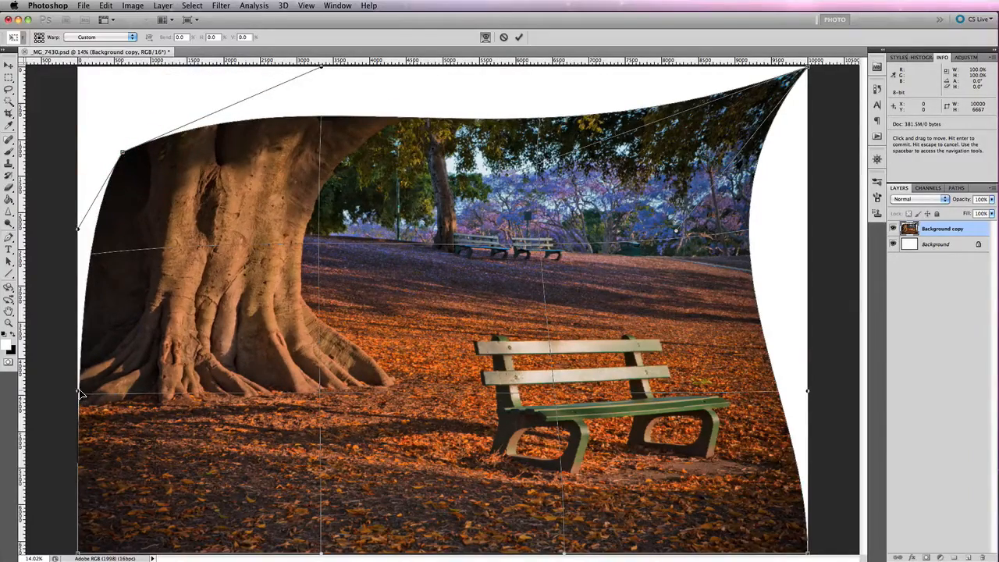
Step: Bend the warp's left and lower edges inward, shift its interior mesh, and cancel the Warp
left_click_drag(81, 394, 236, 342)
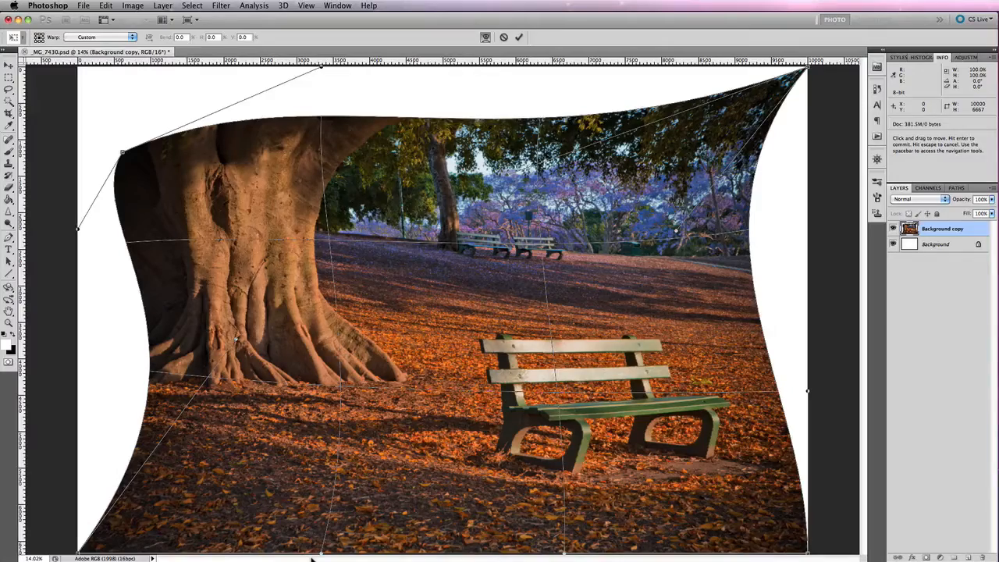
left_click_drag(317, 555, 309, 457)
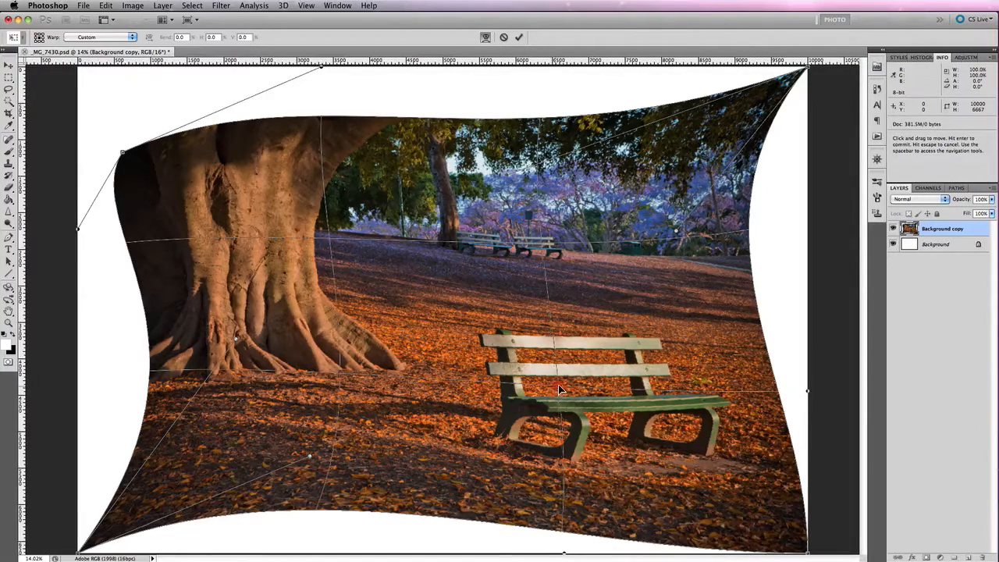
left_click_drag(565, 390, 491, 373)
left_click_drag(310, 230, 259, 288)
key("Escape")
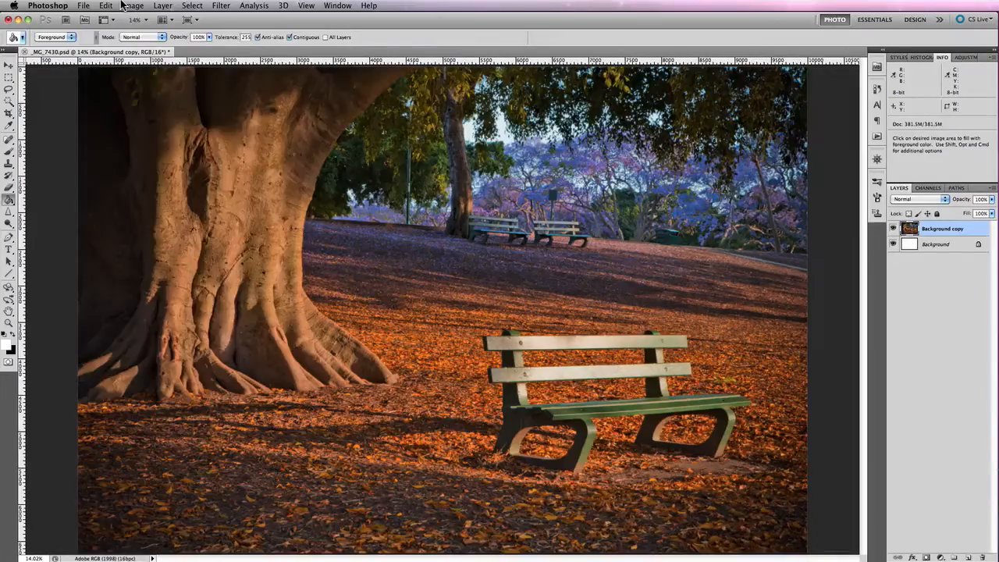
Step: Try scaling the Background copy layer from its upper-right corner to about 67% width and 62% height, and discard it
left_click(116, 5)
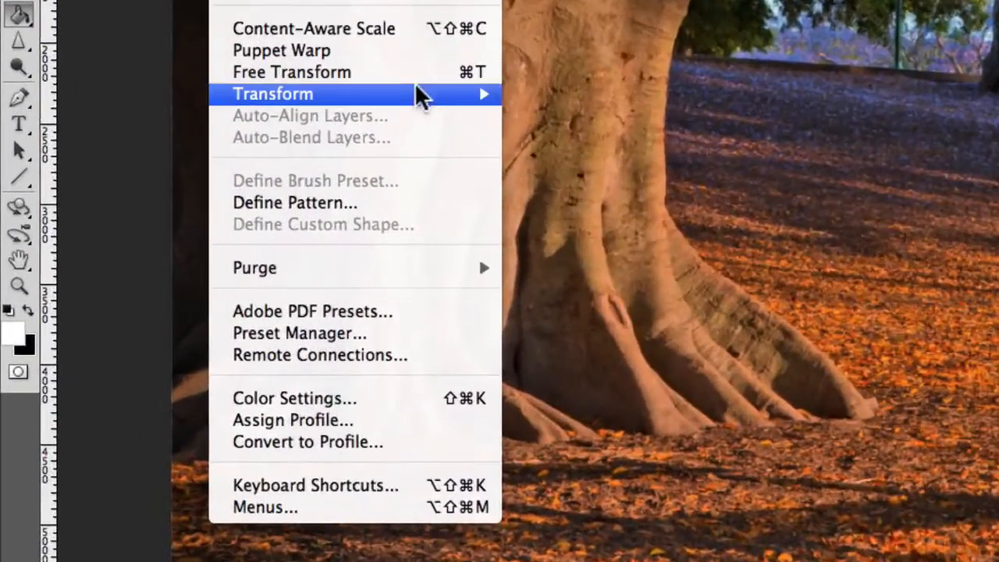
mouse_move(189, 235)
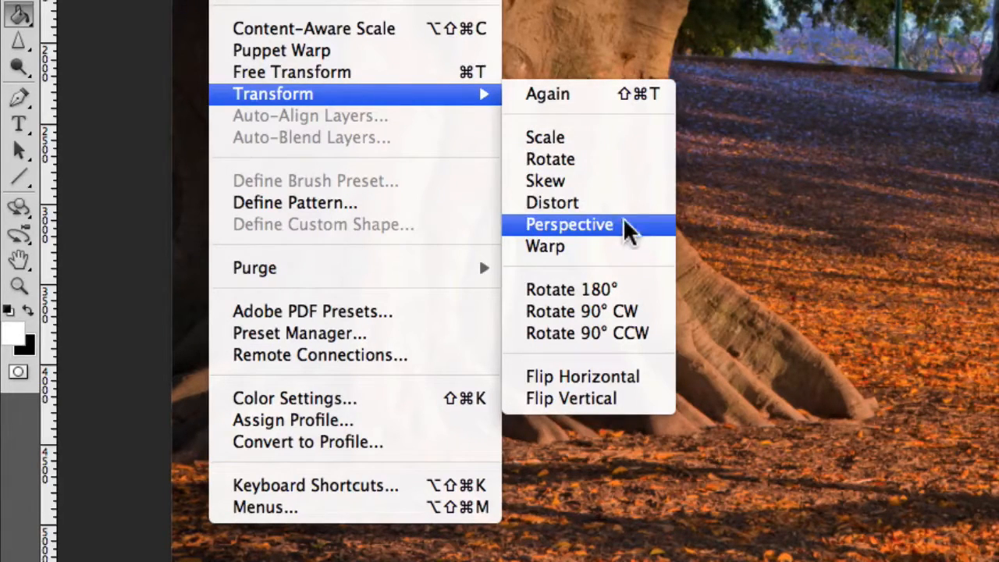
left_click(621, 139)
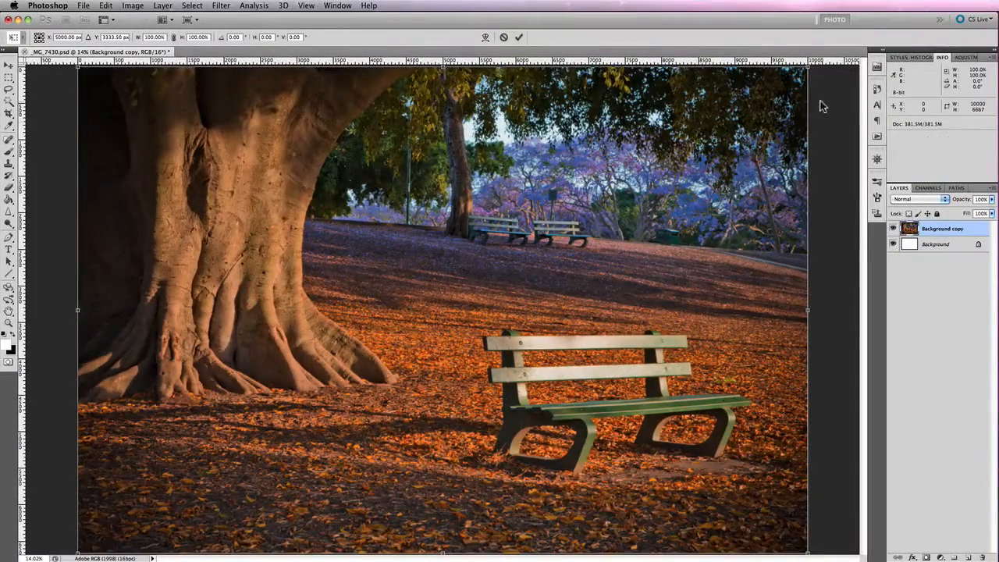
left_click_drag(807, 67, 578, 266)
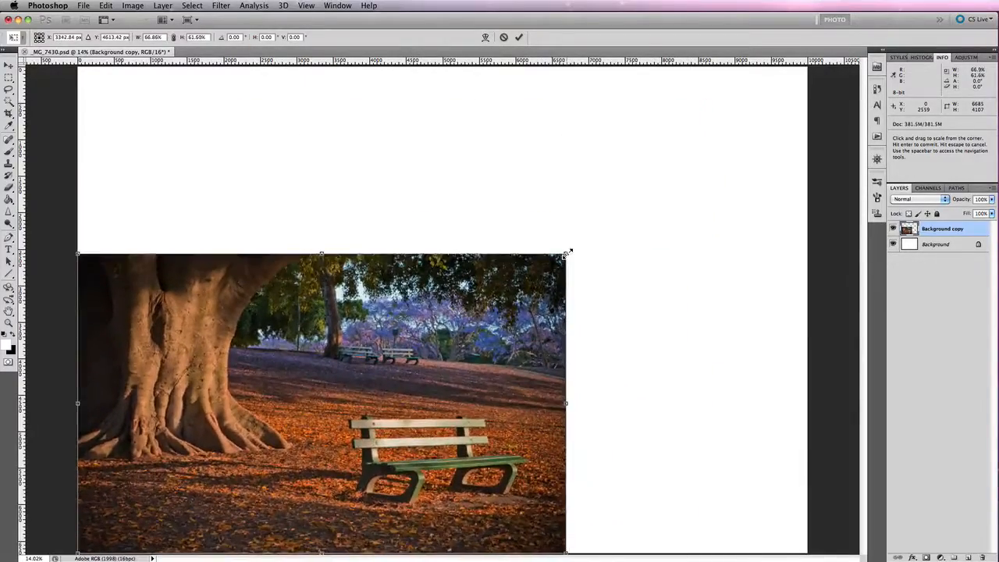
left_click(521, 203)
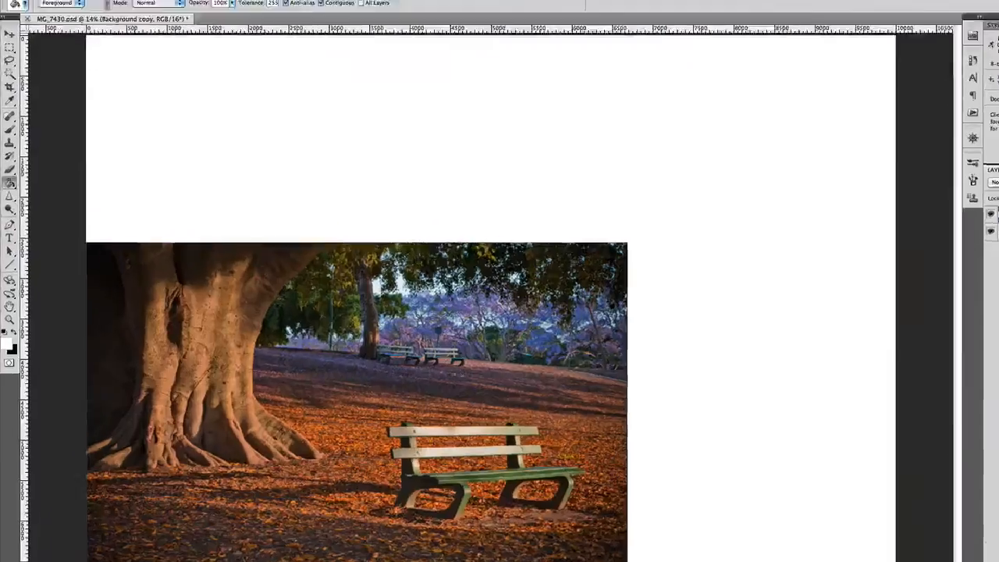
Step: Try a Rotate transform on the Background copy layer, turning the photo slightly clockwise, and discard it
left_click(105, 6)
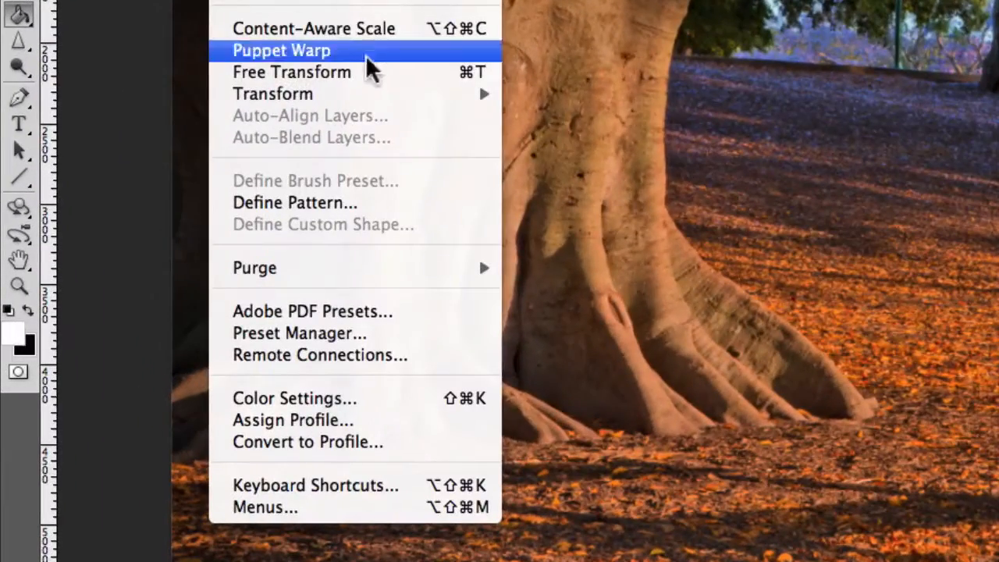
mouse_move(370, 103)
left_click(584, 159)
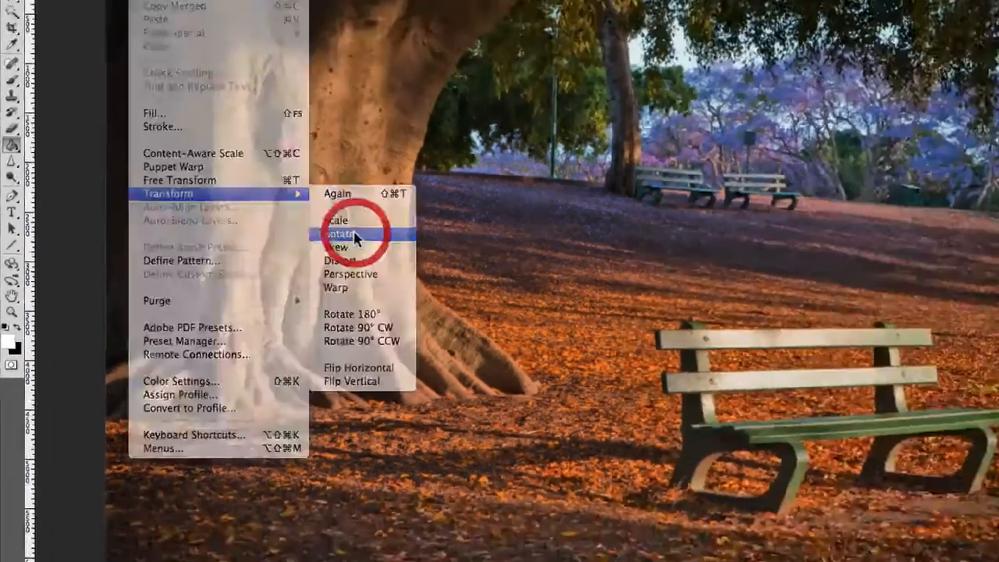
mouse_move(843, 125)
left_mouse_down()
mouse_move(853, 142)
mouse_move(847, 289)
mouse_move(814, 117)
left_mouse_up()
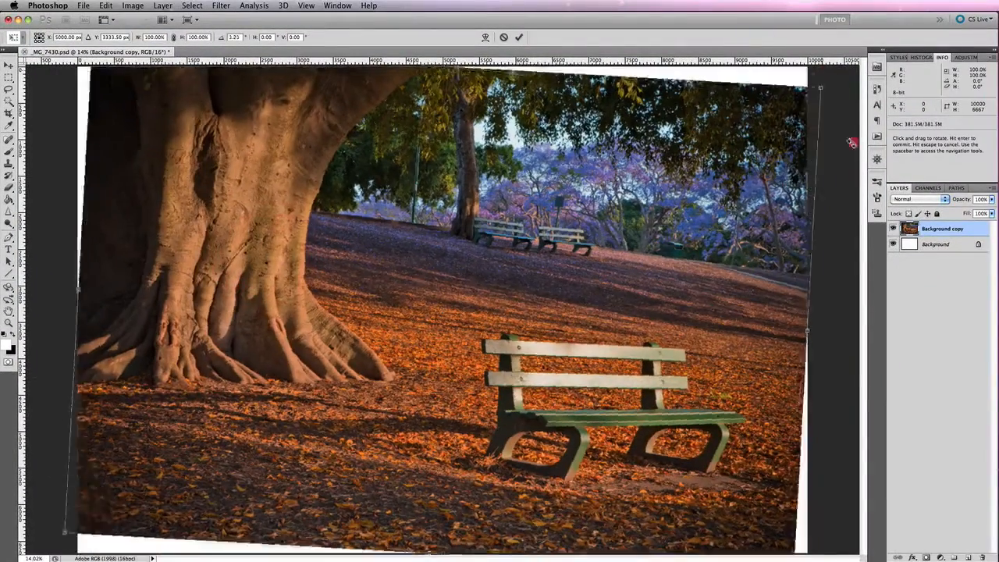
key("Return")
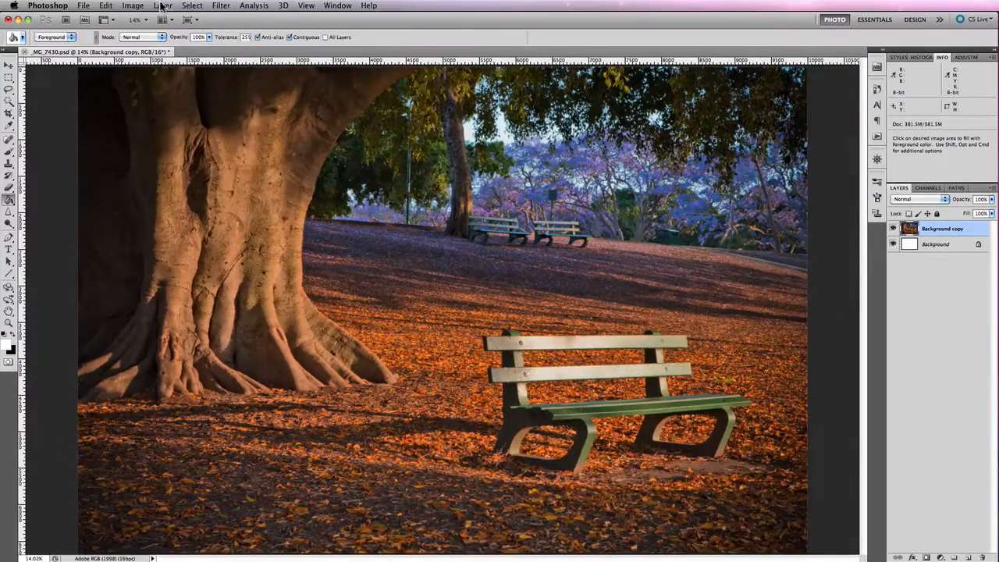
Step: Try a Skew transform on the Background copy layer, lowering both upper corners and raising the upper-right one partway, and discard it
left_click(105, 5)
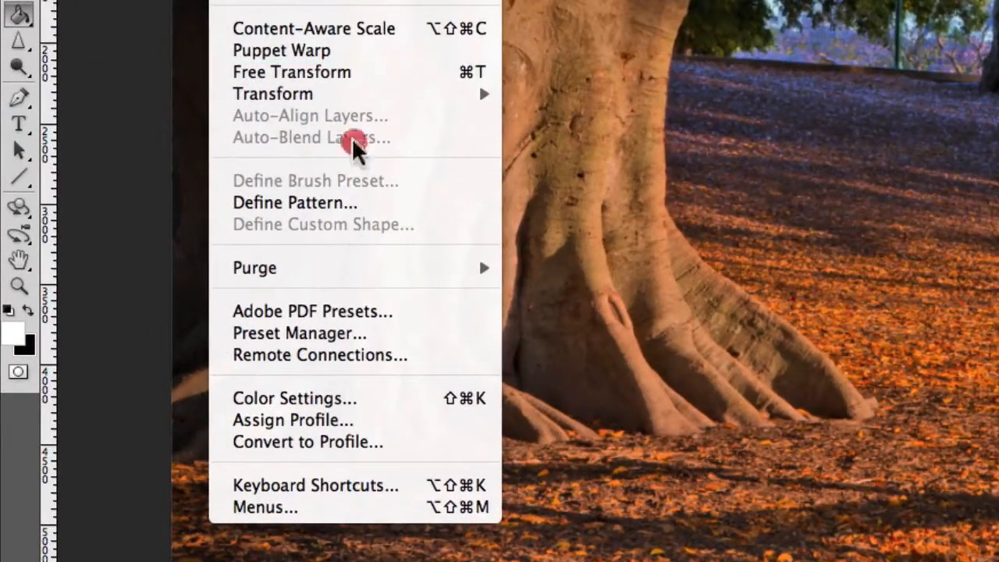
left_click(367, 96)
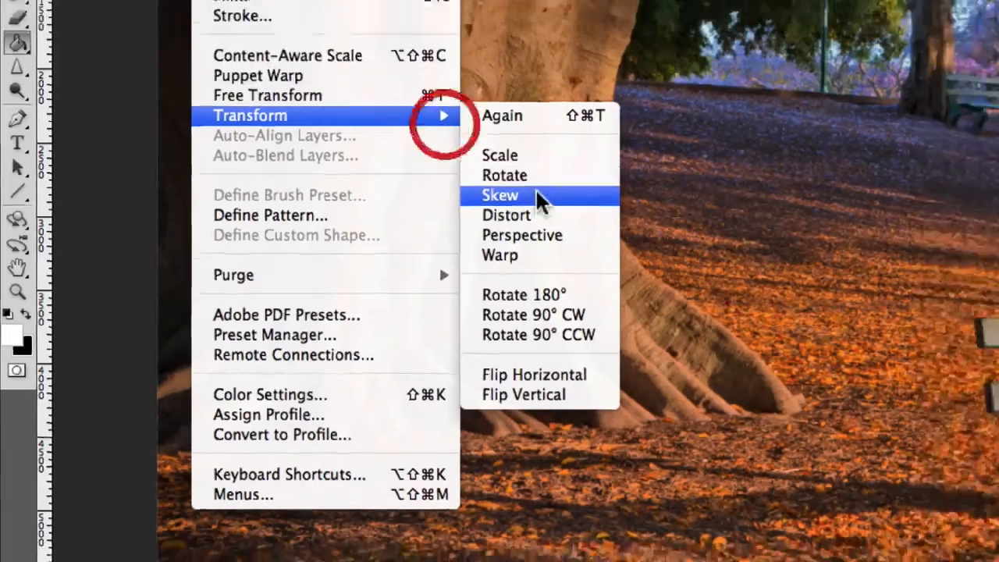
left_click(574, 181)
left_click_drag(811, 68, 680, 249)
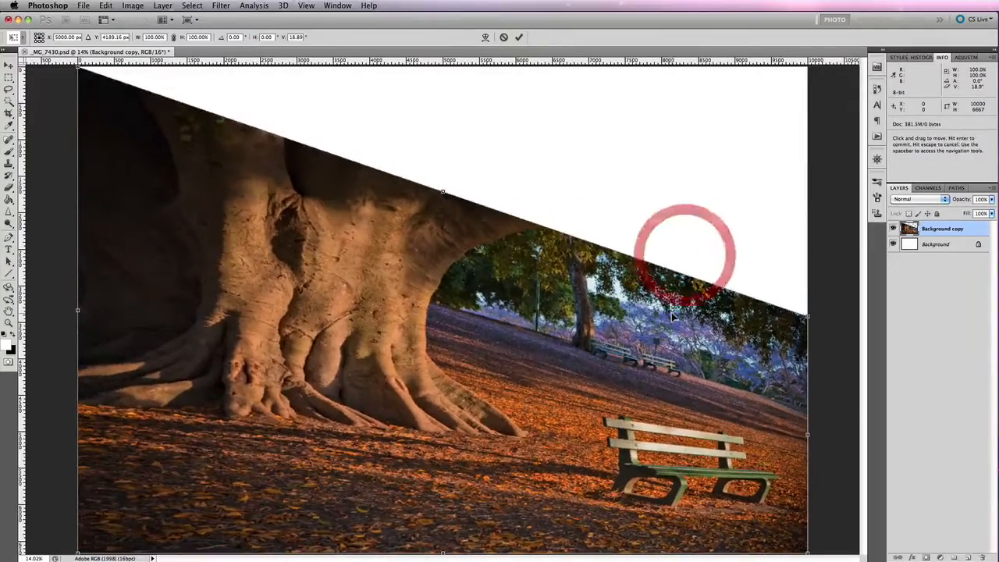
left_click(78, 68)
left_click_drag(78, 68, 83, 220)
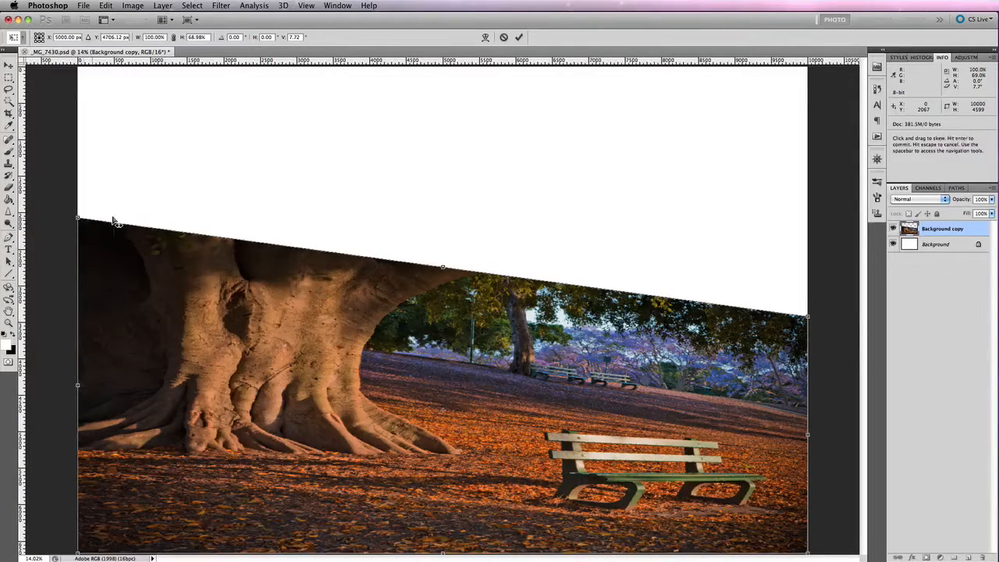
left_click_drag(809, 320, 800, 155)
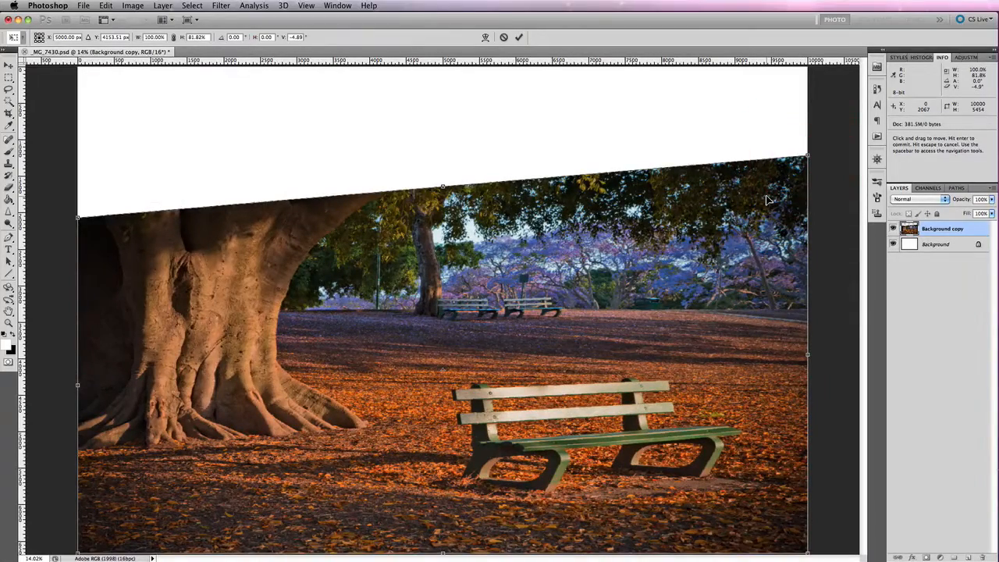
key("Return")
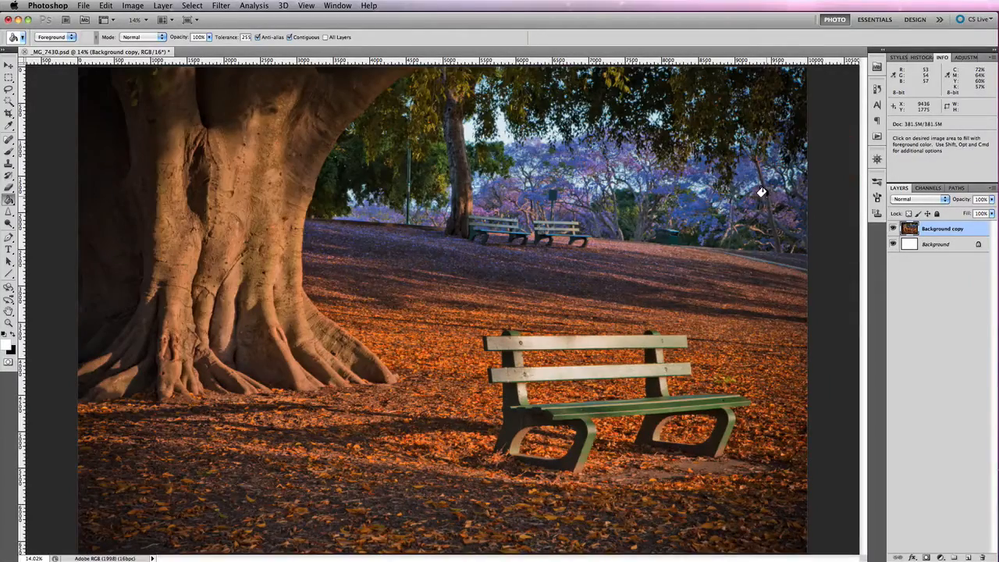